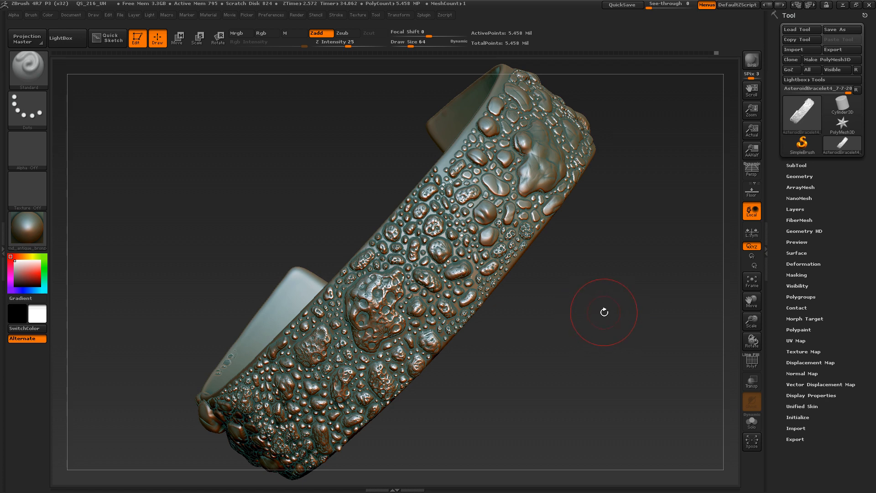
- Examine the open cuff bracelet's overall form, including its pebbled outer band, smooth inner face, rim thickness and end gap
left_click_drag(632, 351, 690, 337)
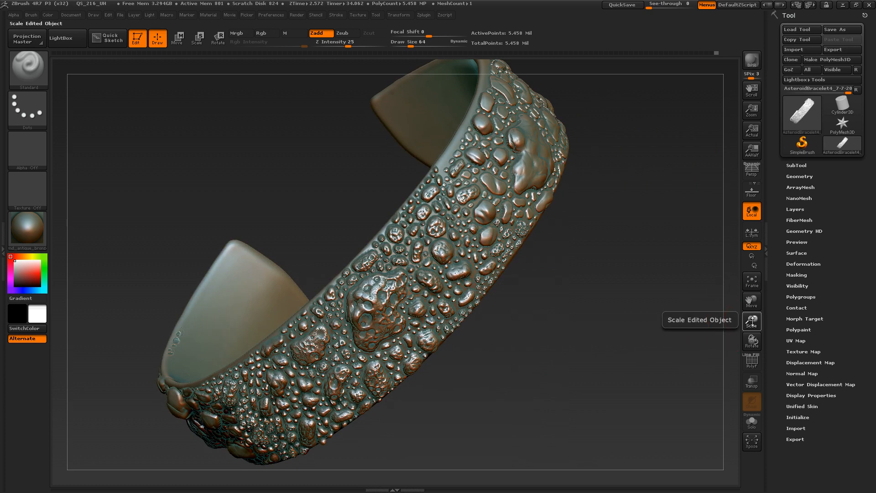
left_click_drag(752, 320, 755, 282)
left_click_drag(577, 321, 558, 279)
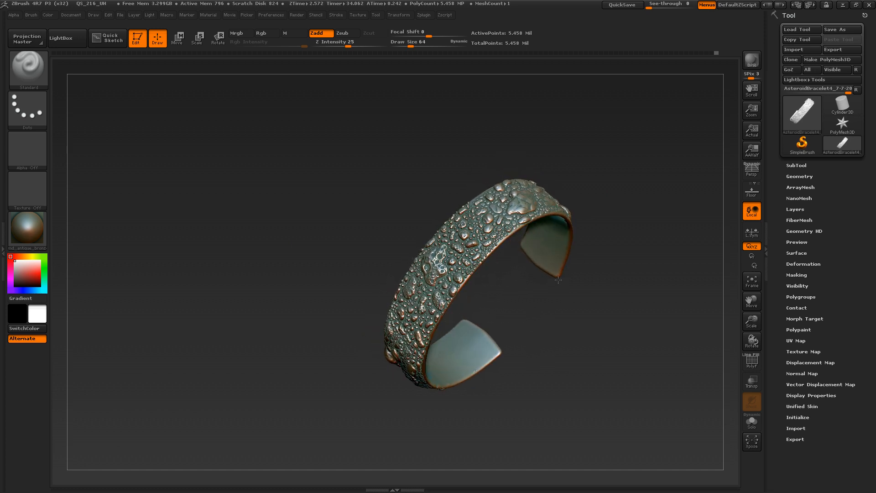
left_click_drag(558, 280, 555, 271)
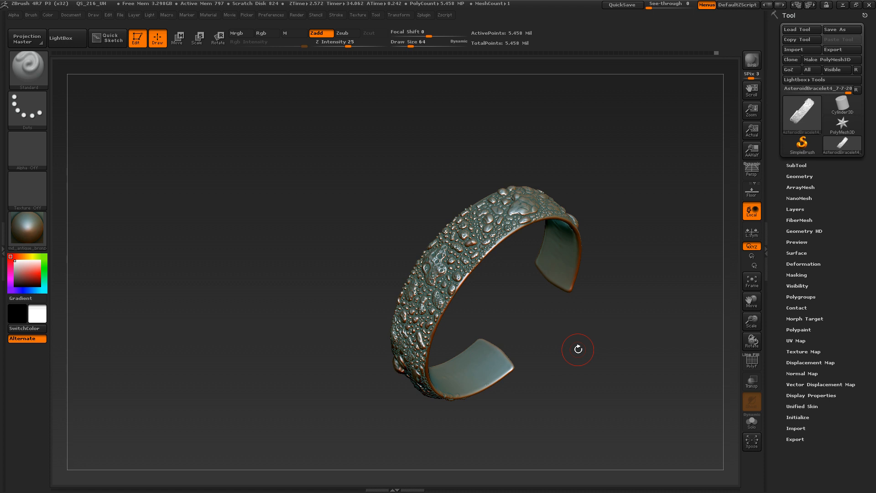
mouse_move(506, 297)
left_mouse_down()
mouse_move(542, 344)
mouse_move(560, 332)
mouse_move(523, 336)
mouse_move(502, 296)
mouse_move(512, 353)
mouse_move(506, 345)
mouse_move(534, 307)
mouse_move(509, 290)
mouse_move(511, 299)
left_mouse_up()
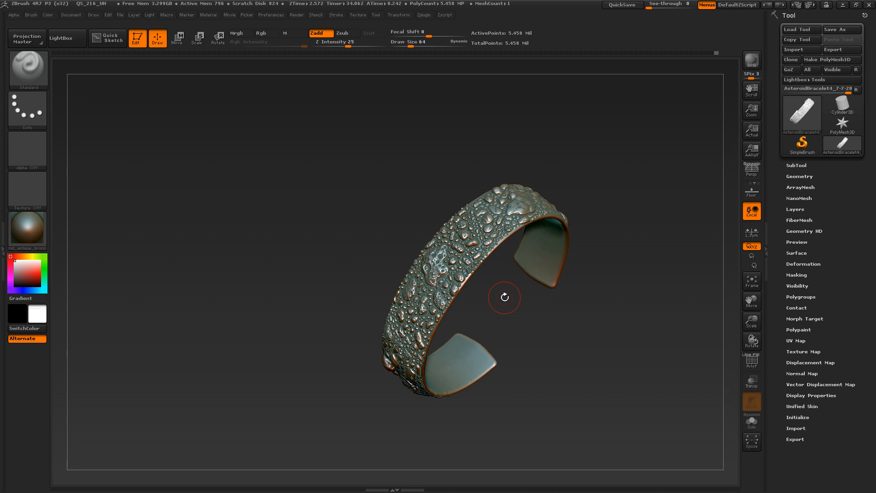
left_click_drag(504, 297, 520, 322)
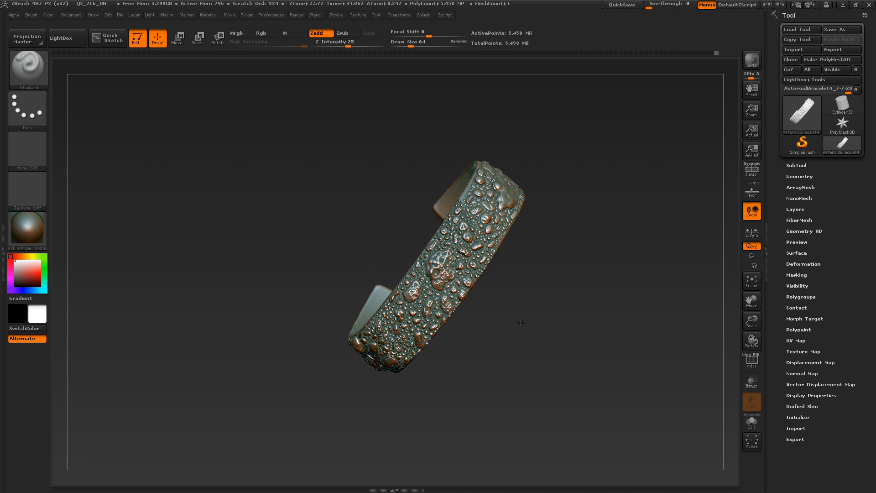
left_click_drag(520, 323, 503, 293)
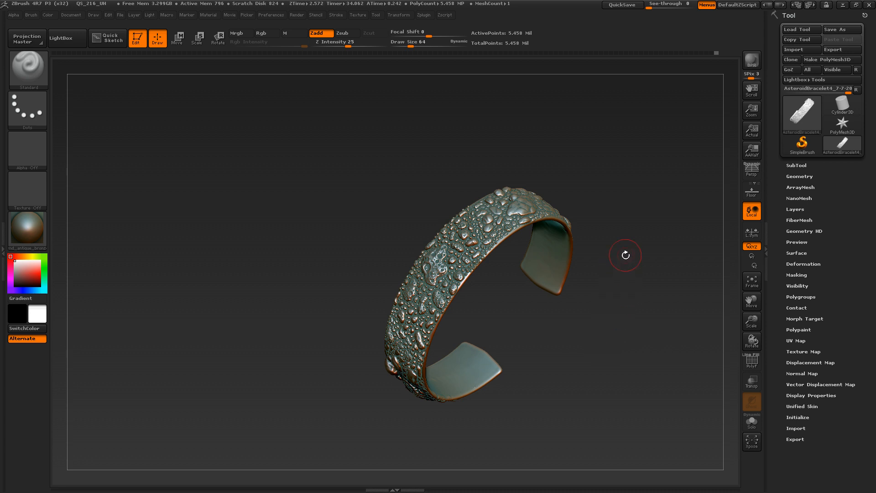
left_click_drag(615, 246, 606, 265)
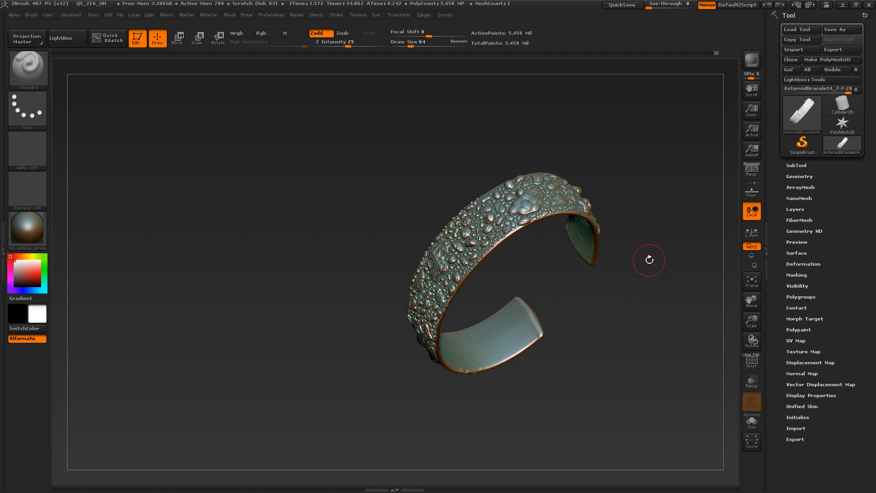
left_click_drag(542, 246, 556, 257)
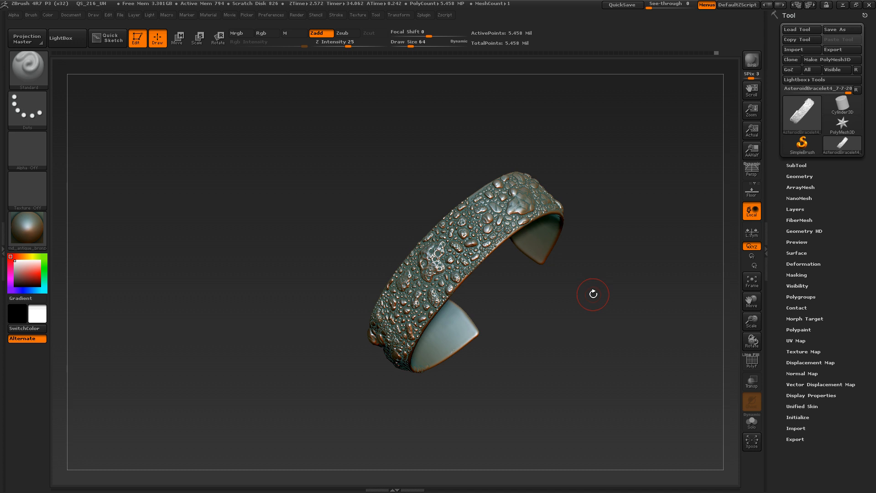
left_click_drag(598, 333, 575, 270)
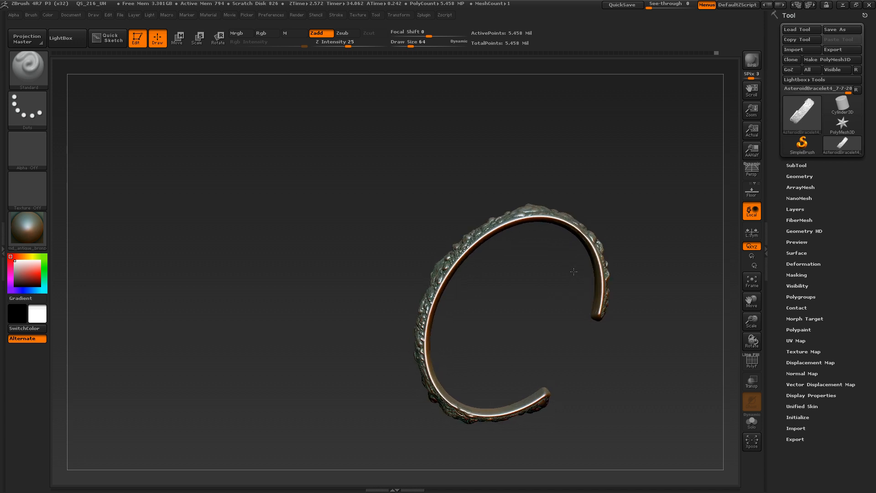
left_click_drag(574, 271, 600, 314)
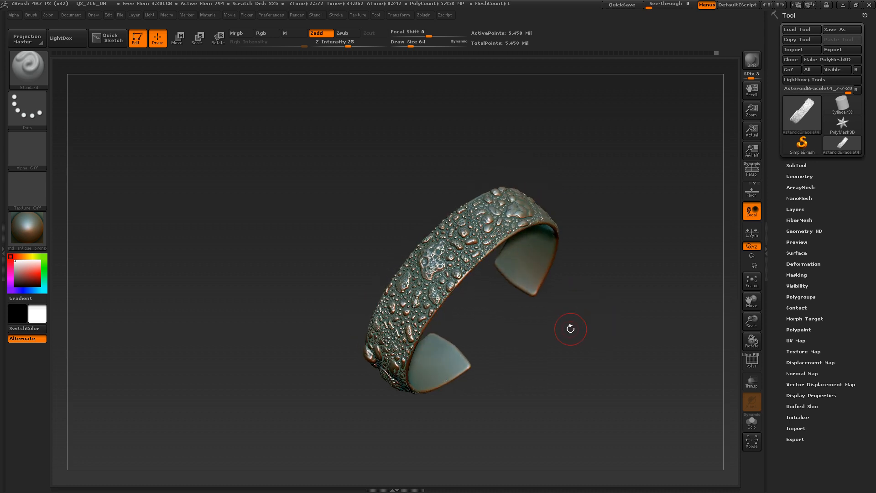
left_click_drag(605, 262, 607, 308)
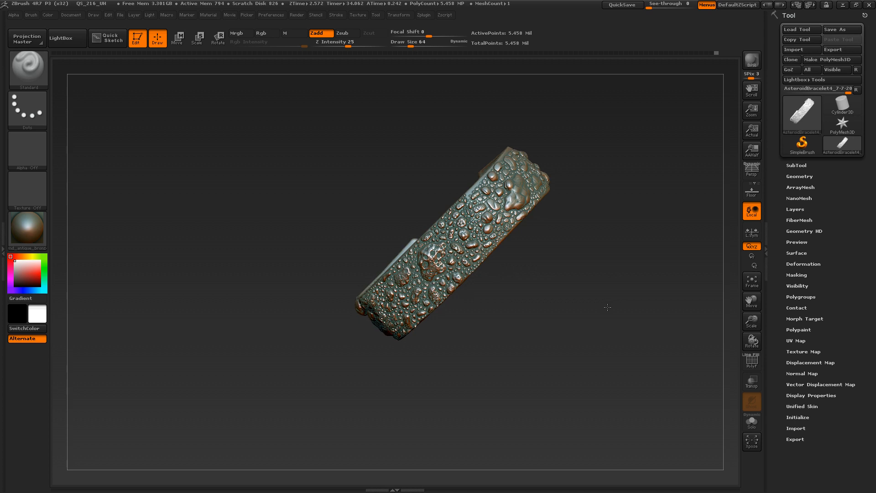
- Inspect the asteroid texture around the bracelet's outer band, comparing the large cratered rocks and smaller stones on both ends
left_click_drag(608, 307, 638, 198)
left_click_drag(630, 229, 586, 340)
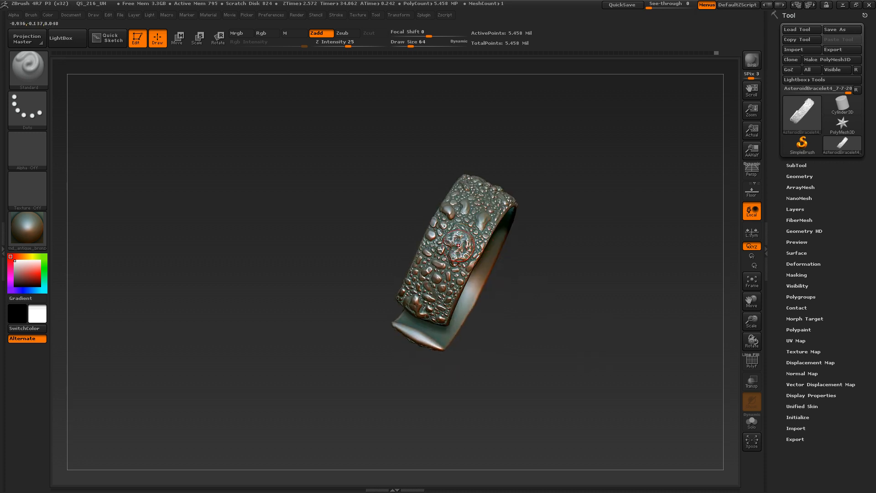
left_click_drag(570, 207, 524, 302)
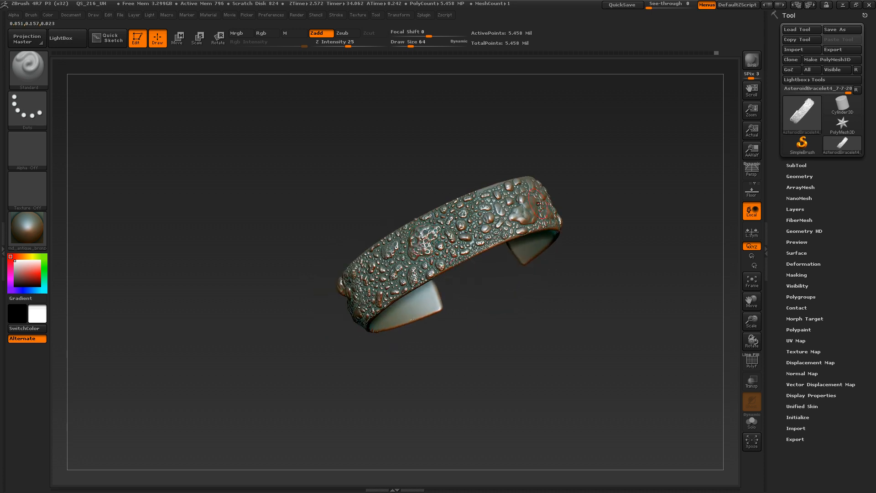
left_click_drag(599, 209, 641, 179)
left_click_drag(439, 352, 452, 323)
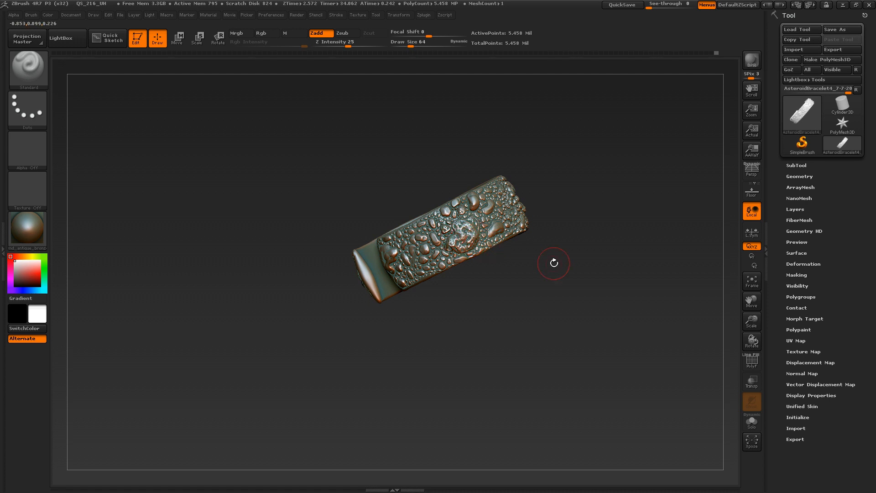
left_click_drag(555, 258, 502, 273)
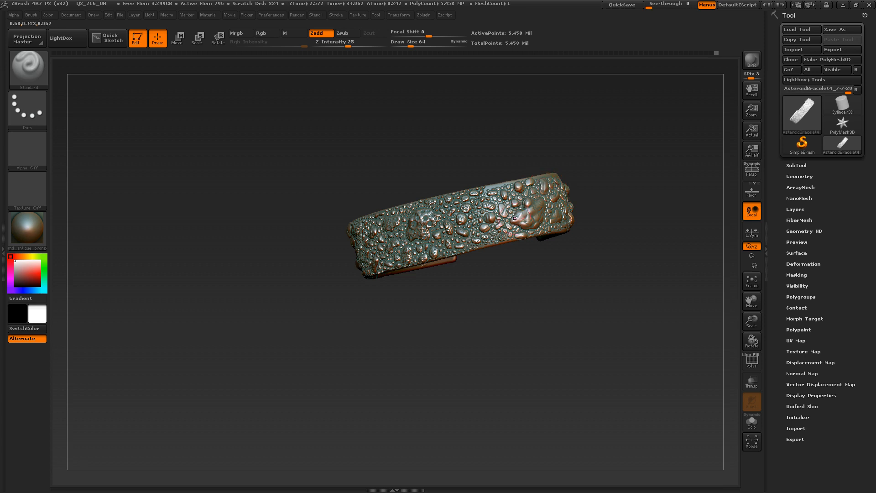
left_click_drag(422, 298, 482, 319)
left_click_drag(544, 266, 473, 283)
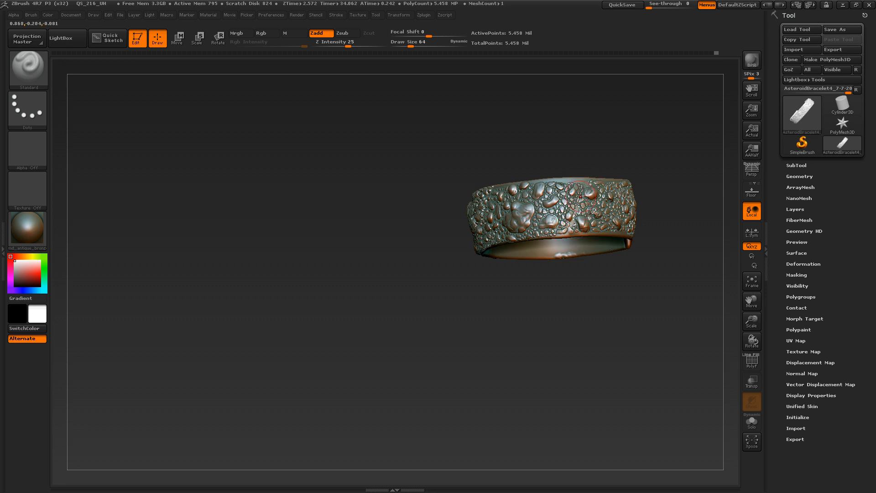
left_click_drag(532, 309, 564, 294)
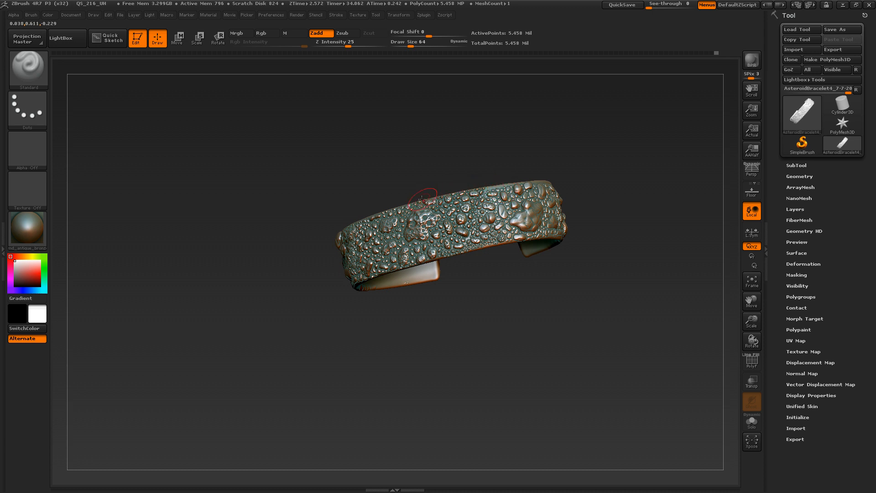
mouse_move(528, 286)
left_mouse_down()
mouse_move(534, 296)
mouse_move(544, 278)
mouse_move(531, 294)
mouse_move(503, 274)
mouse_move(527, 281)
mouse_move(522, 236)
mouse_move(500, 295)
mouse_move(511, 285)
left_mouse_up()
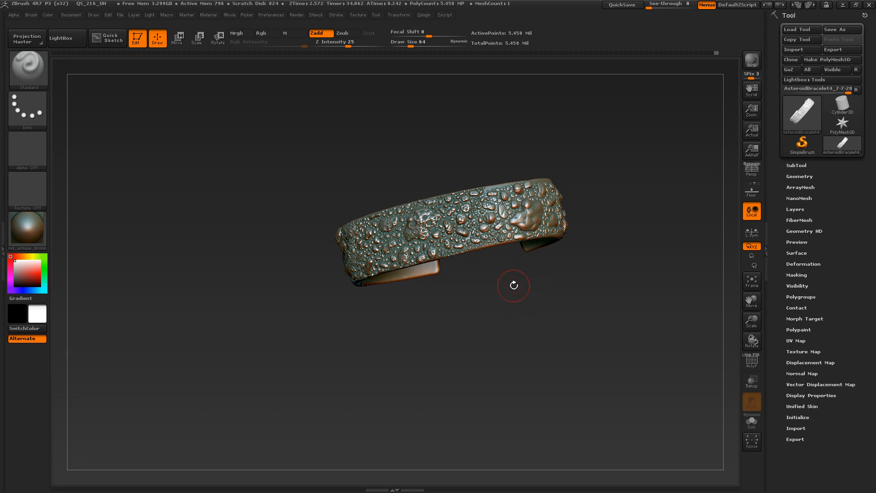
mouse_move(539, 278)
left_mouse_down()
mouse_move(530, 294)
mouse_move(552, 265)
mouse_move(545, 280)
mouse_move(527, 286)
mouse_move(541, 286)
mouse_move(518, 283)
left_mouse_up()
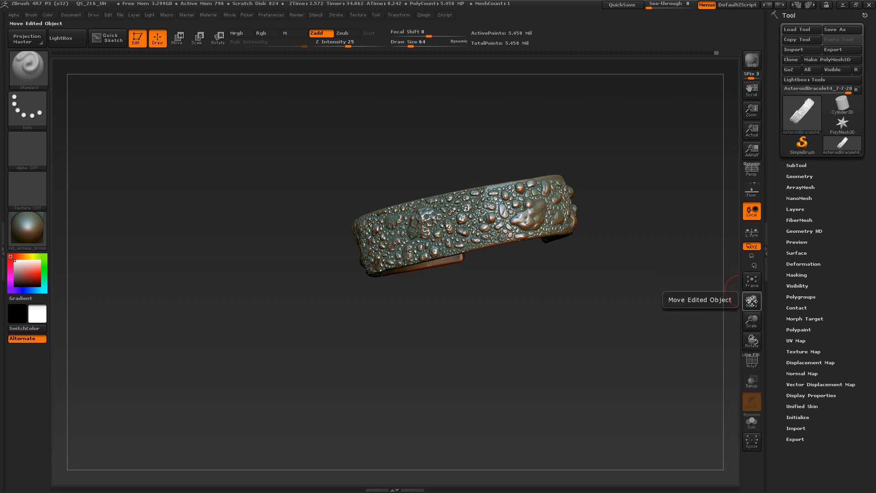
- Set the draw size to 9 and smooth the base surface around the rounded stone beside the large cratered rock
mouse_move(751, 321)
left_mouse_down()
mouse_move(758, 449)
mouse_move(624, 425)
mouse_move(560, 376)
left_mouse_up()
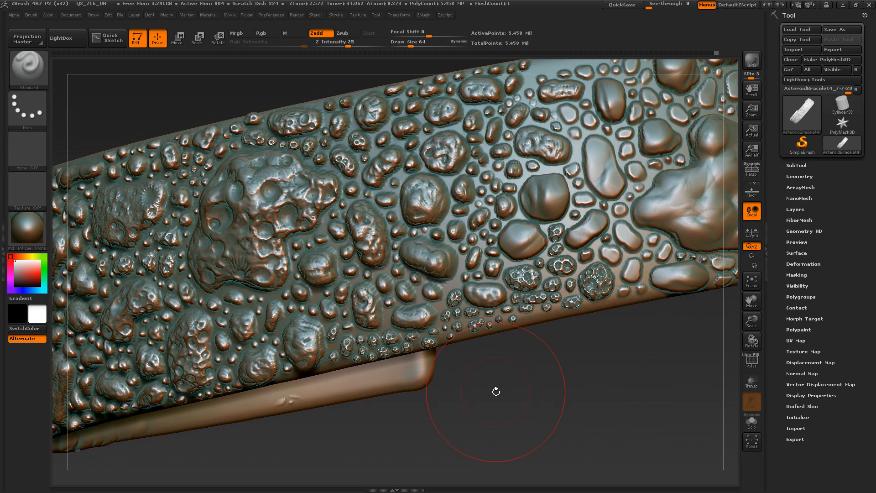
left_click_drag(500, 392, 516, 352)
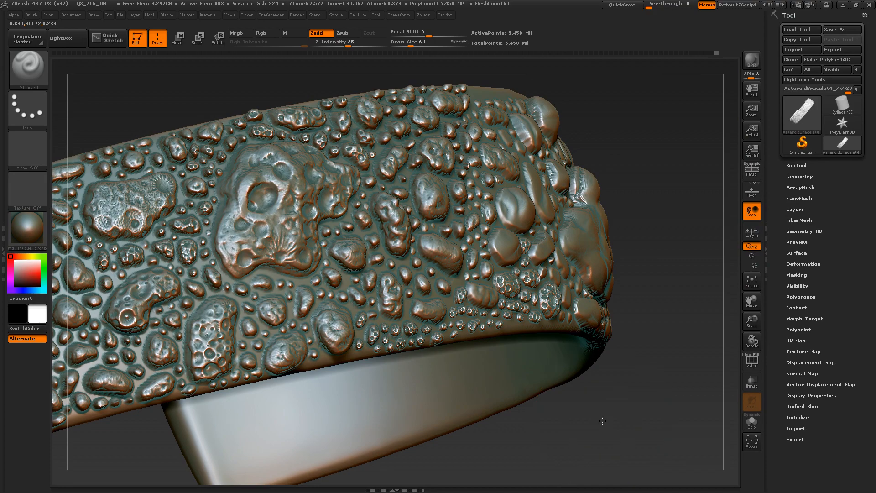
left_click_drag(603, 421, 595, 400)
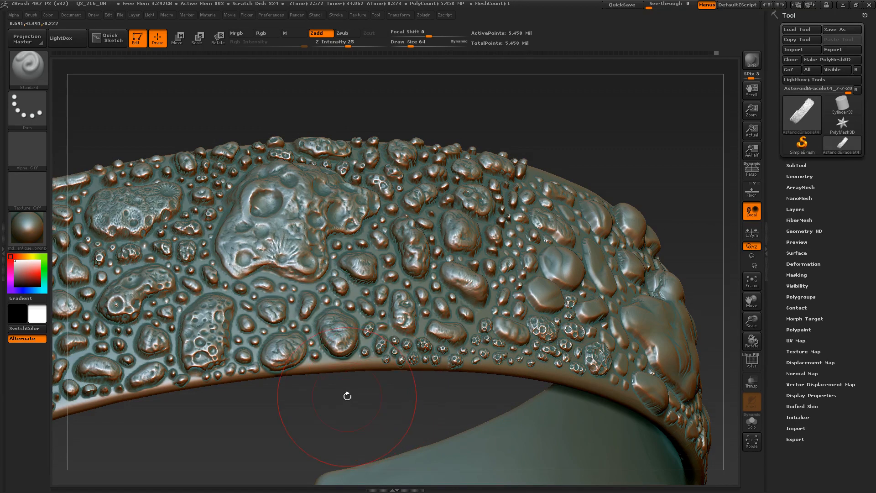
mouse_move(346, 396)
left_mouse_down()
mouse_move(368, 434)
mouse_move(343, 387)
mouse_move(354, 394)
left_mouse_up()
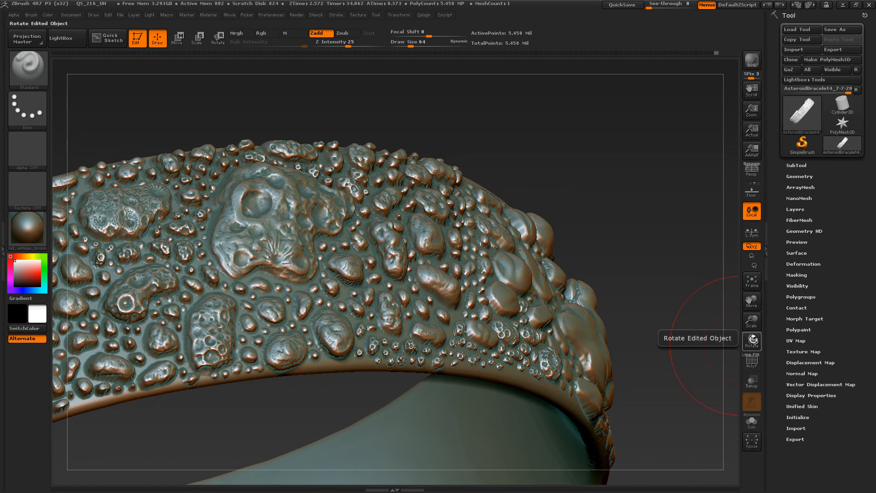
left_click_drag(752, 321, 753, 342)
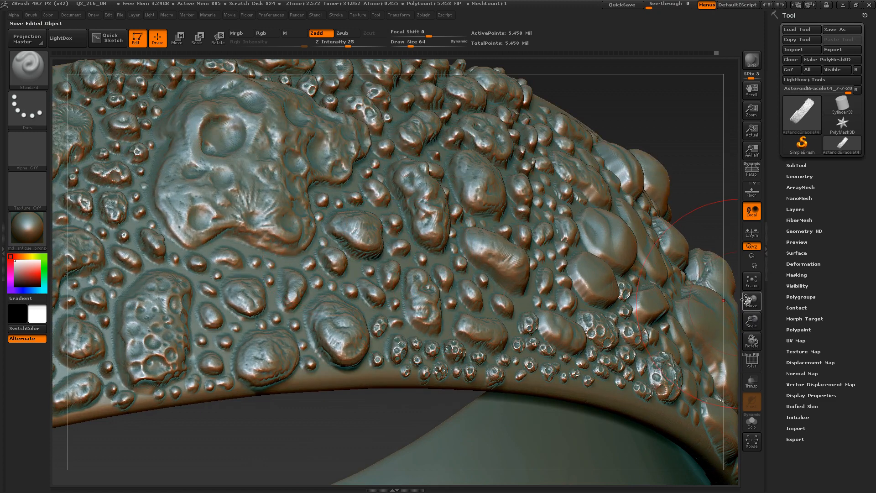
left_click_drag(752, 324, 750, 360)
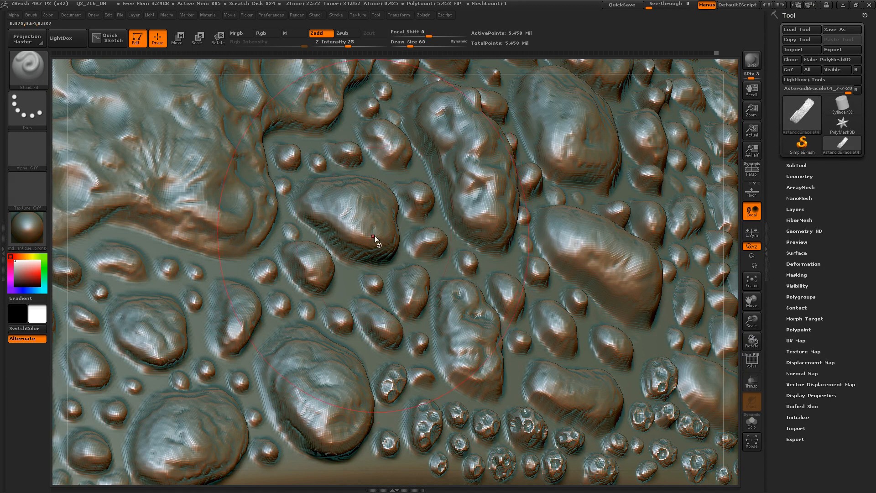
key("bracketleft")
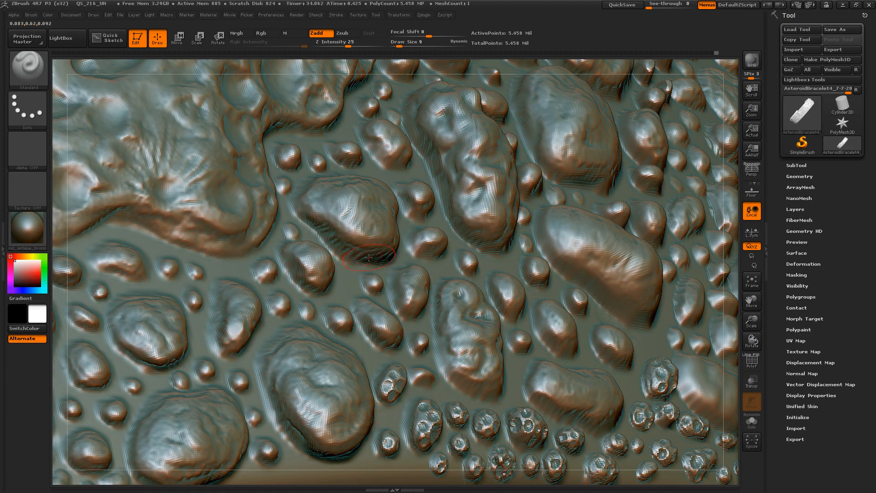
key("shift")
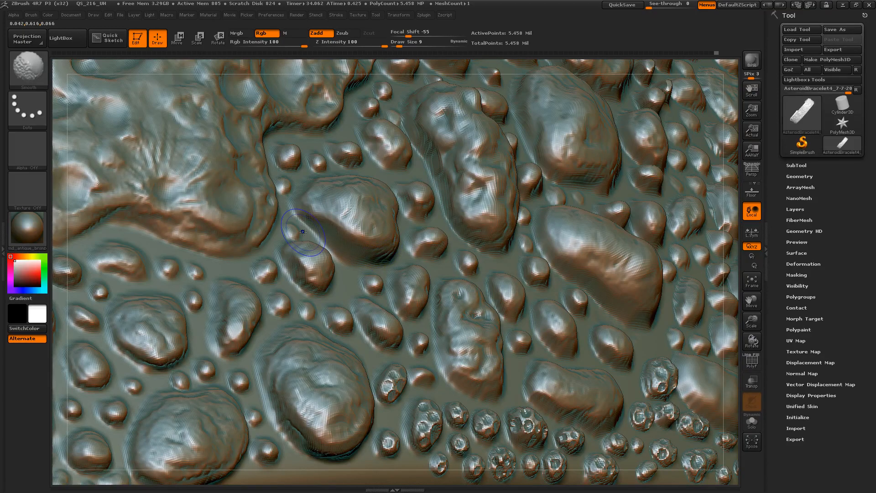
mouse_move(303, 232)
left_mouse_down("shift")
mouse_move(370, 254)
mouse_move(409, 253)
left_mouse_up("shift")
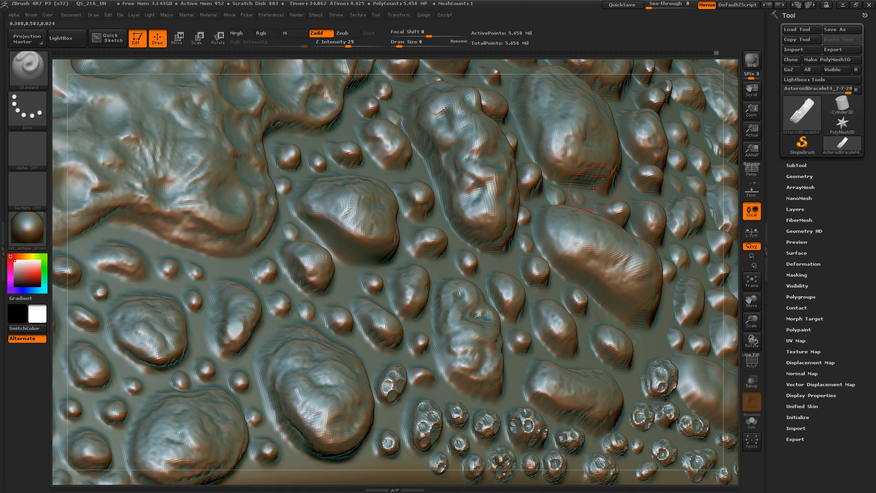
- Smooth the edges where several stones and the large cratered rock meet the band, reducing the draw size to 4
key("shift")
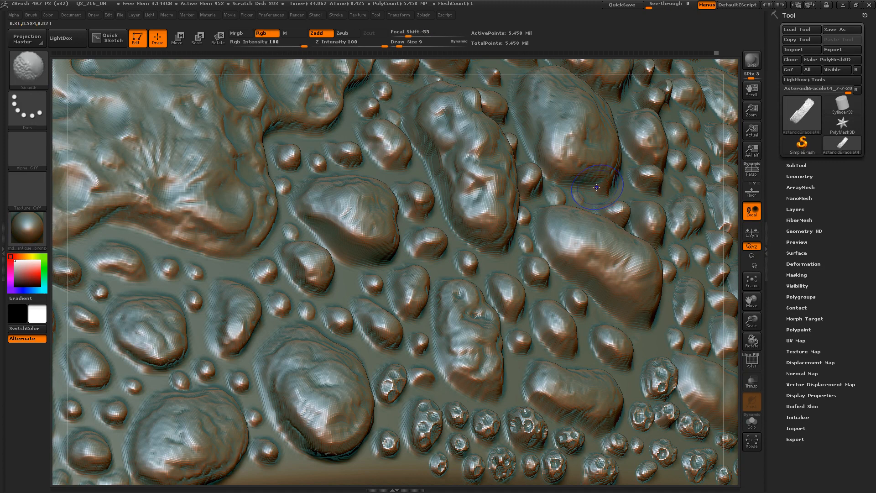
mouse_move(576, 184)
left_mouse_down("shift")
mouse_move(557, 199)
mouse_move(578, 182)
left_mouse_up("shift")
left_click_drag(384, 345, 386, 345, "shift")
left_click_drag(311, 111, 315, 132, "shift")
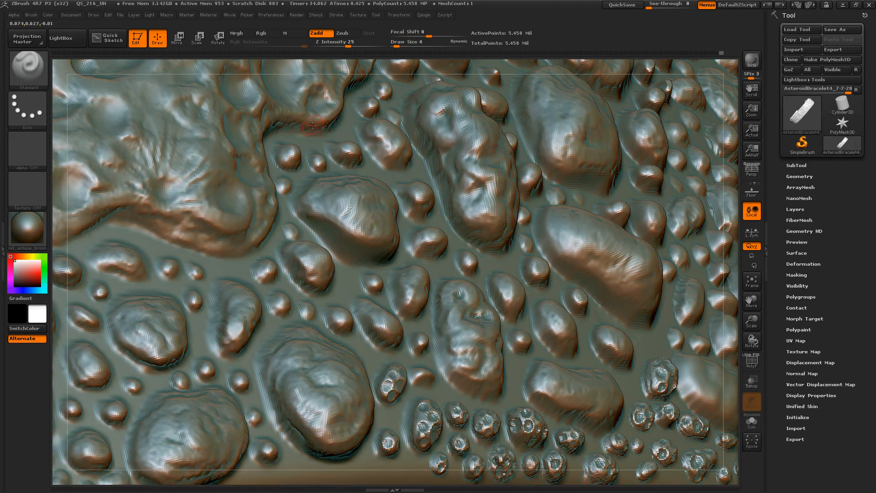
mouse_move(313, 125)
left_mouse_down("shift")
mouse_move(305, 137)
mouse_move(271, 132)
left_mouse_up("shift")
key("shift")
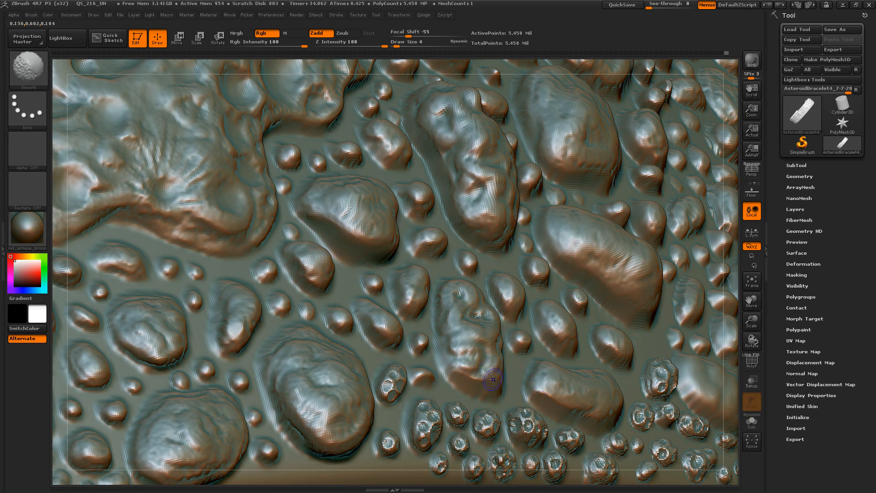
key("shift")
key("shift")
key("shift")
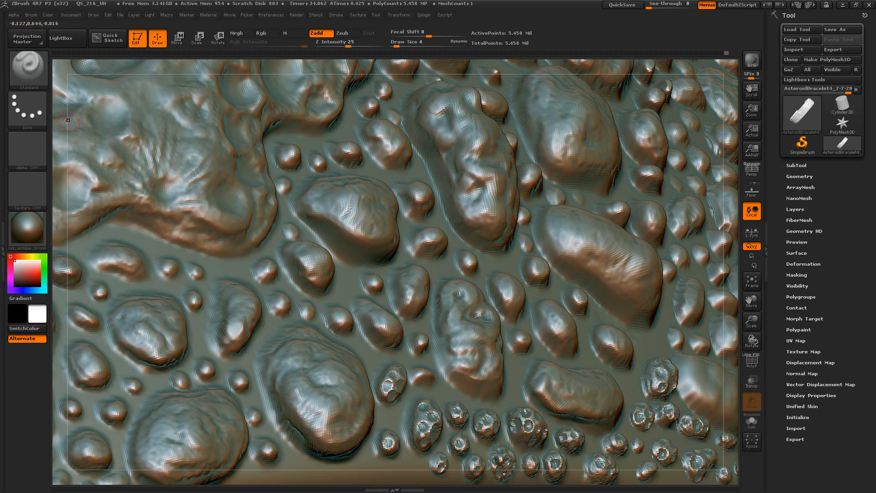
- Switch to the ClayBuildup brush and set its draw size to 2
left_click(29, 73)
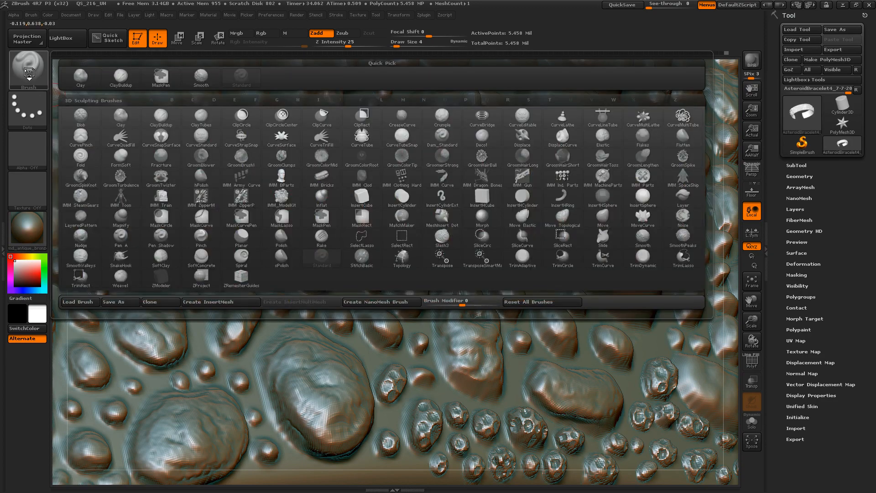
left_click(118, 82)
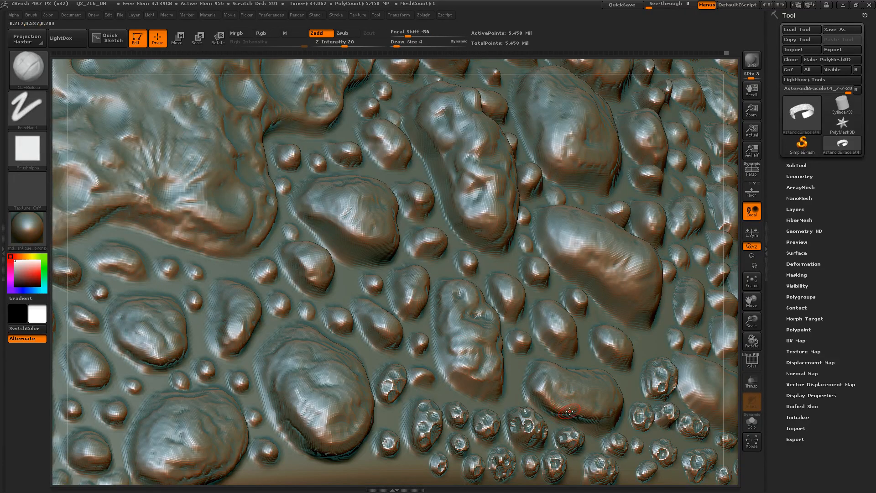
key("bracketleft")
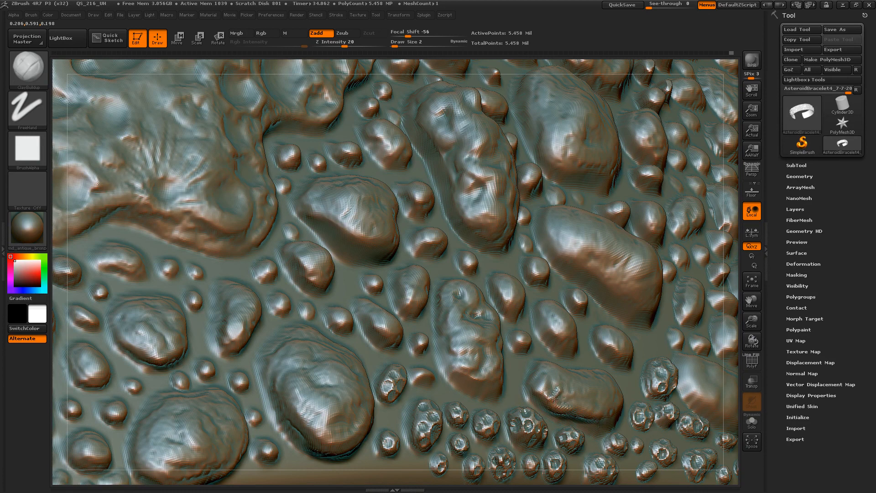
- Build up rough, pitted texture over the oblong stone beside the cratered pebbles near the band's edge, raising the draw size to 4
left_click_drag(554, 399, 592, 397)
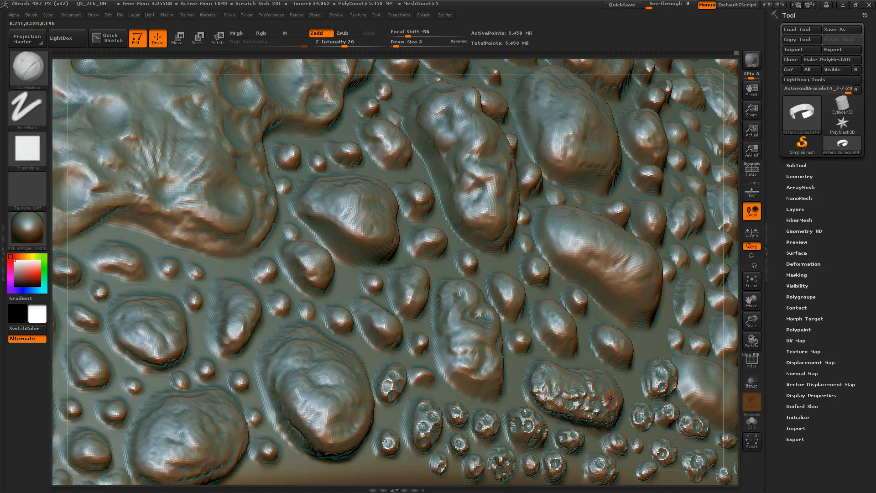
left_click_drag(603, 388, 606, 383, "shift")
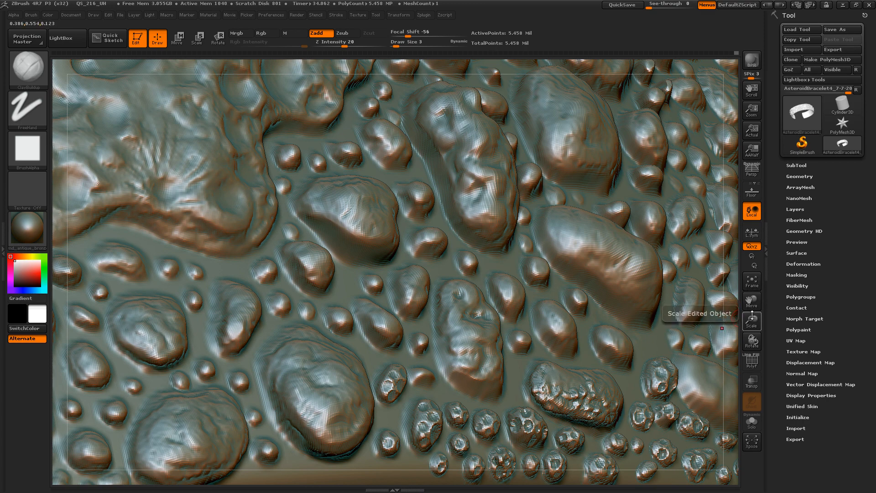
left_click_drag(755, 312, 756, 274)
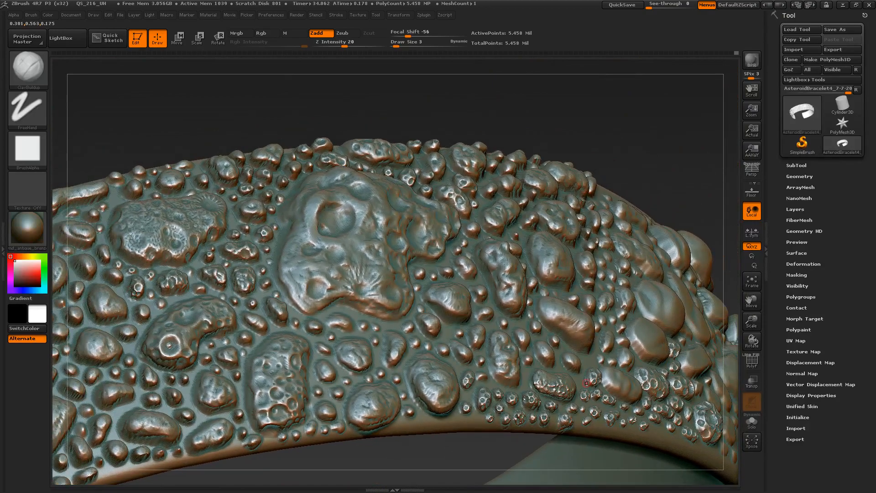
left_click_drag(493, 444, 453, 413)
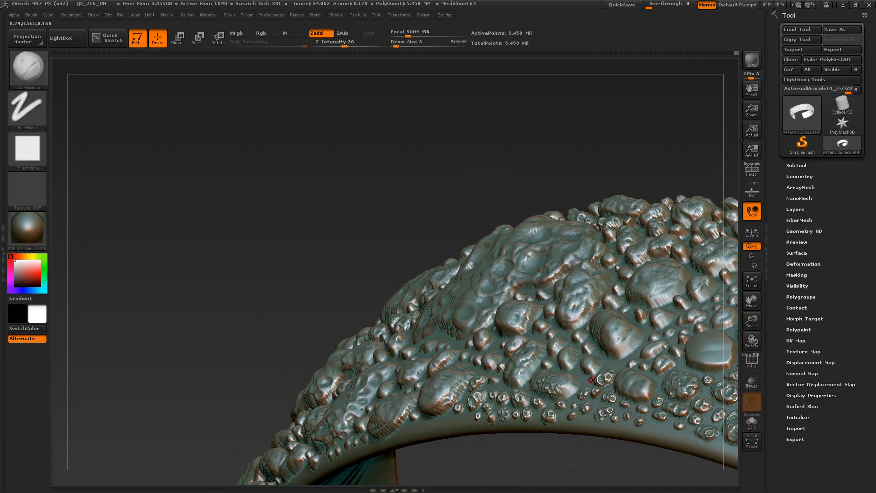
left_click(752, 281)
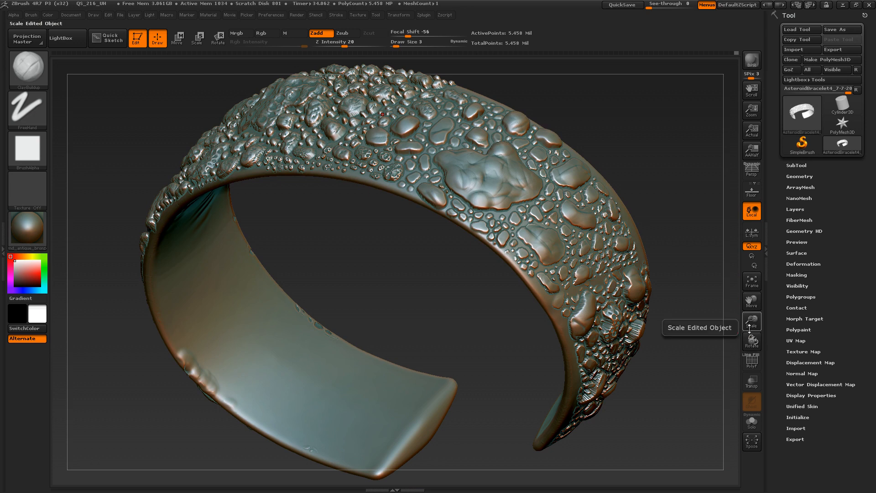
mouse_move(752, 321)
left_mouse_down()
mouse_move(757, 346)
mouse_move(757, 313)
left_mouse_up()
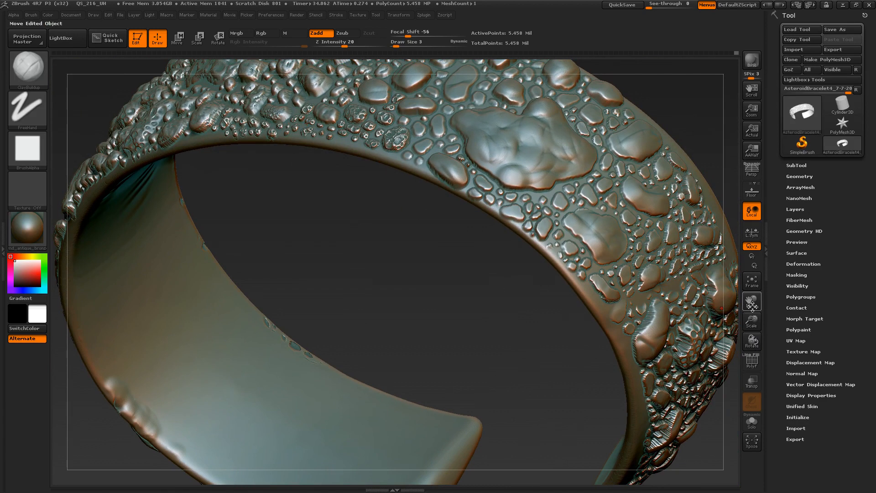
left_click_drag(752, 301, 816, 374)
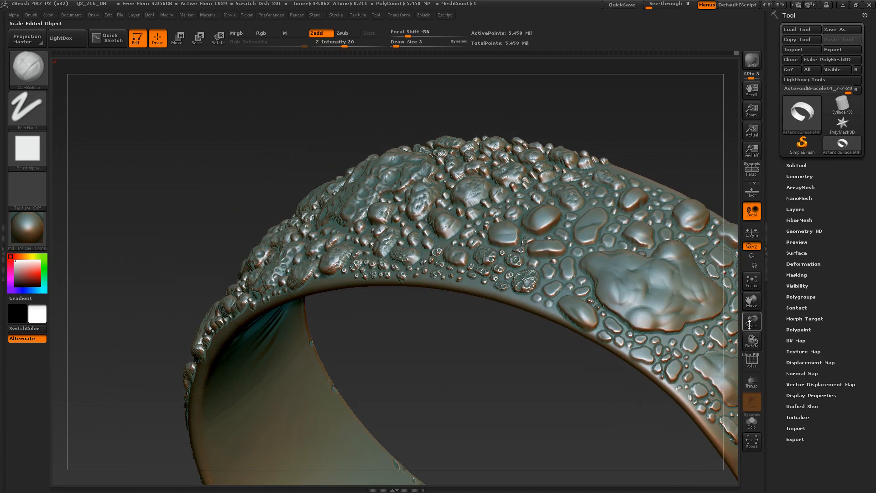
left_click_drag(752, 342, 757, 410)
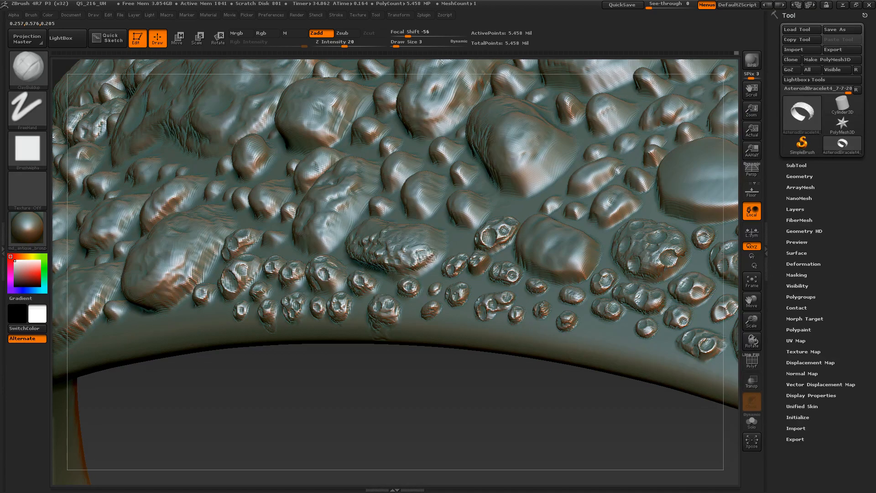
mouse_move(412, 270)
left_mouse_down()
mouse_move(397, 271)
mouse_move(411, 260)
mouse_move(400, 263)
mouse_move(418, 268)
left_mouse_up()
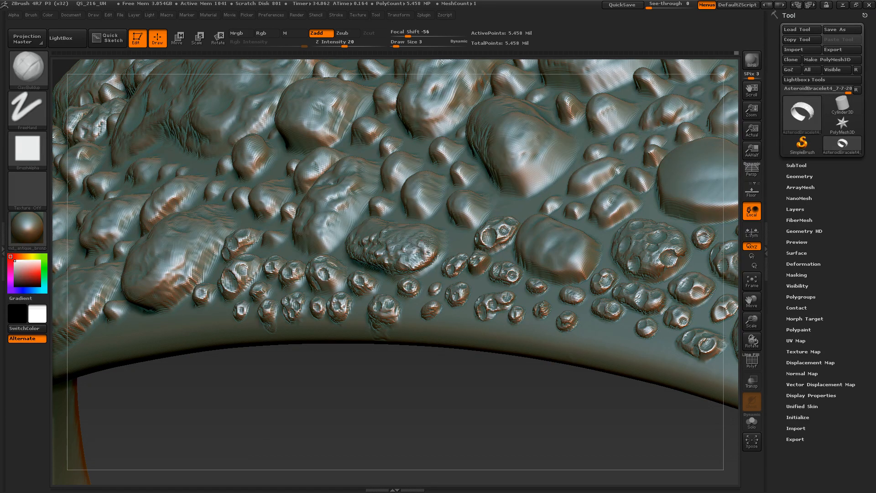
mouse_move(428, 243)
left_mouse_down()
mouse_move(412, 244)
mouse_move(432, 251)
mouse_move(413, 261)
mouse_move(395, 255)
left_mouse_up()
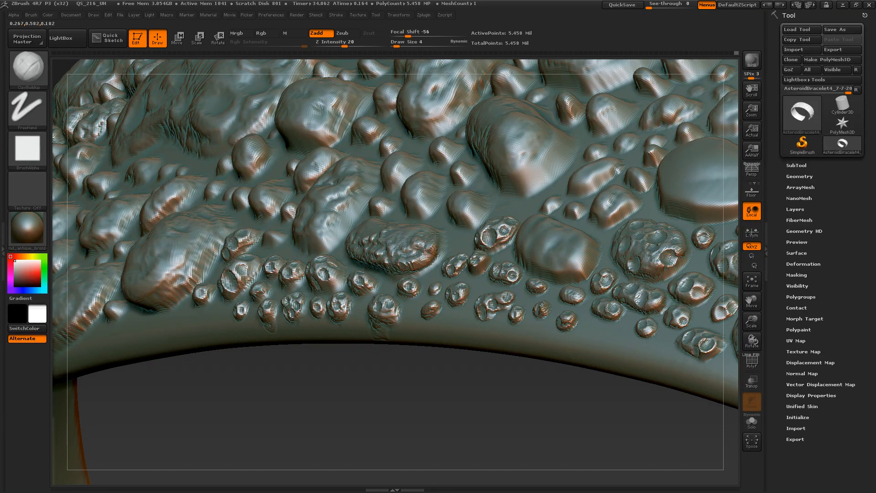
- Roughen the small rounded stone and the larger smooth stone next to the oblong pitted stone, using draw size 4
mouse_move(476, 219)
left_mouse_down()
mouse_move(467, 214)
mouse_move(475, 209)
mouse_move(472, 222)
mouse_move(458, 218)
mouse_move(477, 198)
mouse_move(461, 214)
mouse_move(479, 203)
mouse_move(468, 218)
mouse_move(457, 215)
left_mouse_up()
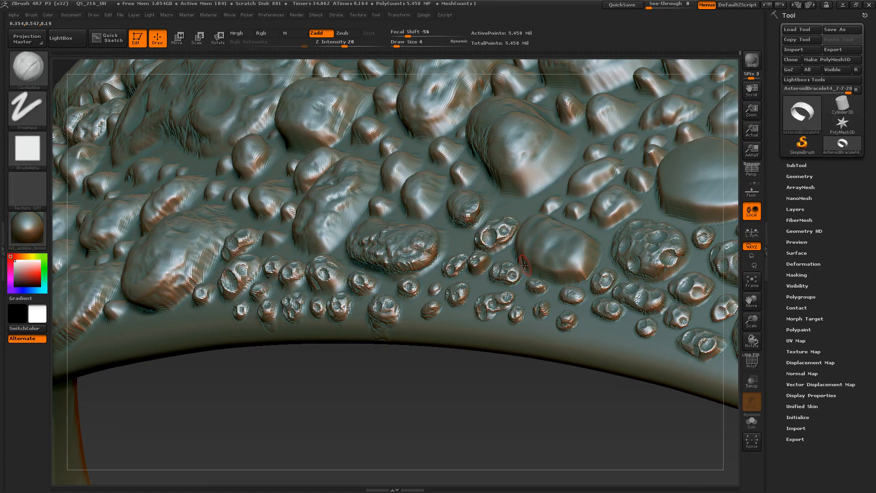
mouse_move(522, 254)
left_mouse_down()
mouse_move(559, 274)
mouse_move(577, 274)
mouse_move(561, 260)
mouse_move(575, 258)
left_mouse_up()
mouse_move(590, 266)
left_mouse_down("shift")
mouse_move(591, 243)
mouse_move(578, 258)
mouse_move(550, 255)
mouse_move(543, 237)
mouse_move(555, 258)
mouse_move(566, 249)
mouse_move(559, 234)
mouse_move(582, 248)
mouse_move(589, 242)
mouse_move(517, 253)
left_mouse_up("shift")
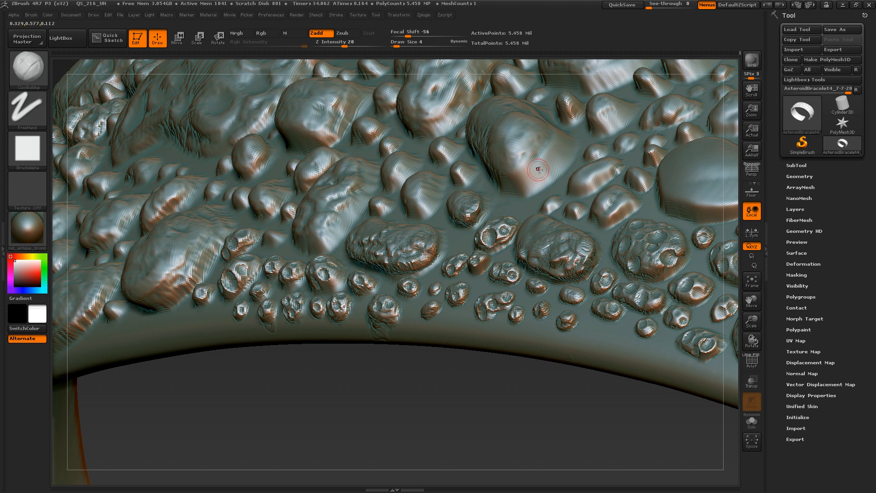
- Raise the draw size to 10 and sculpt coarse texture over the two large rounded stones above the cratered stones
mouse_move(539, 170)
left_mouse_down("shift")
mouse_move(523, 160)
mouse_move(512, 176)
mouse_move(521, 162)
mouse_move(498, 163)
mouse_move(532, 173)
mouse_move(514, 173)
mouse_move(522, 160)
mouse_move(525, 170)
mouse_move(502, 157)
mouse_move(531, 162)
mouse_move(543, 146)
mouse_move(557, 158)
mouse_move(534, 166)
mouse_move(550, 130)
mouse_move(546, 146)
mouse_move(499, 152)
mouse_move(530, 157)
mouse_move(505, 141)
mouse_move(539, 130)
mouse_move(490, 152)
mouse_move(518, 135)
mouse_move(525, 156)
mouse_move(487, 146)
mouse_move(514, 165)
mouse_move(539, 141)
left_mouse_up("shift")
key("bracketright")
key("bracketright")
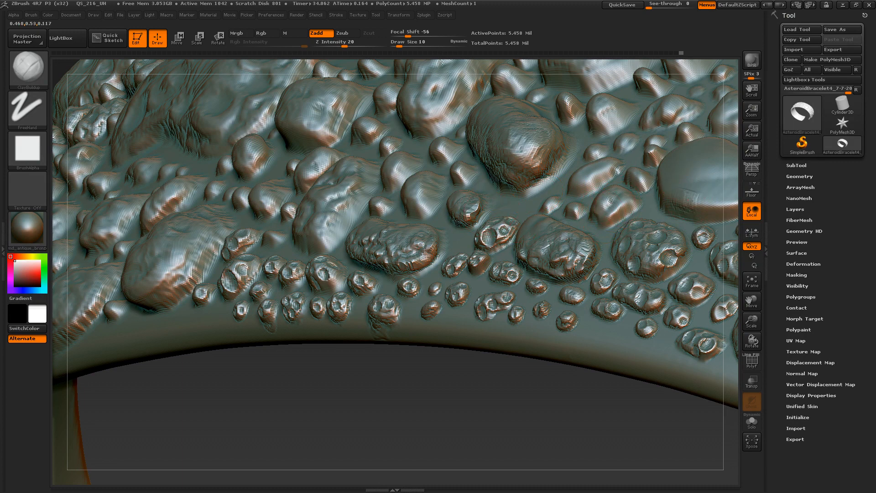
mouse_move(677, 200)
left_mouse_down()
mouse_move(703, 210)
mouse_move(671, 208)
mouse_move(685, 205)
mouse_move(674, 186)
mouse_move(668, 192)
mouse_move(696, 201)
mouse_move(688, 199)
mouse_move(694, 183)
mouse_move(712, 201)
mouse_move(681, 187)
mouse_move(705, 201)
left_mouse_up()
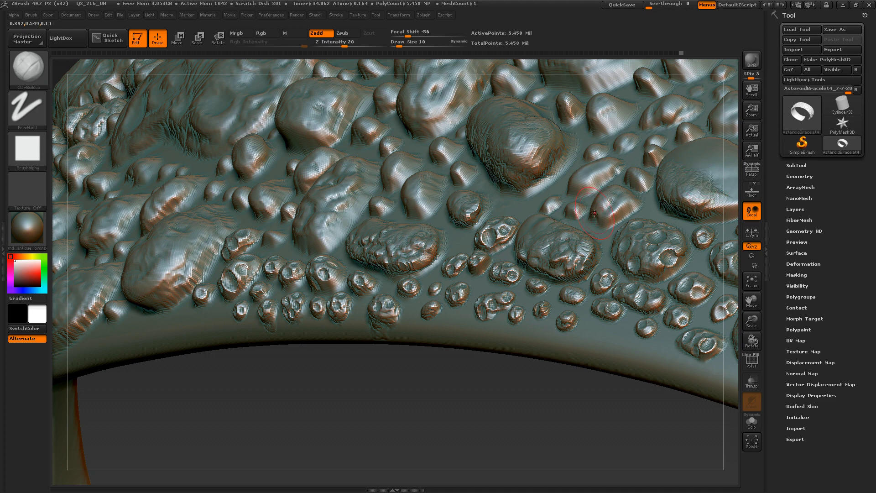
left_click(748, 283)
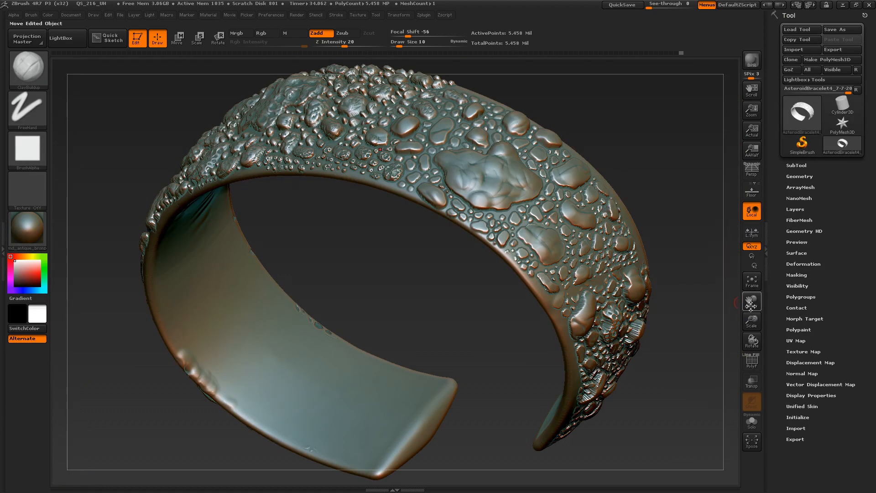
left_click_drag(751, 321, 768, 242)
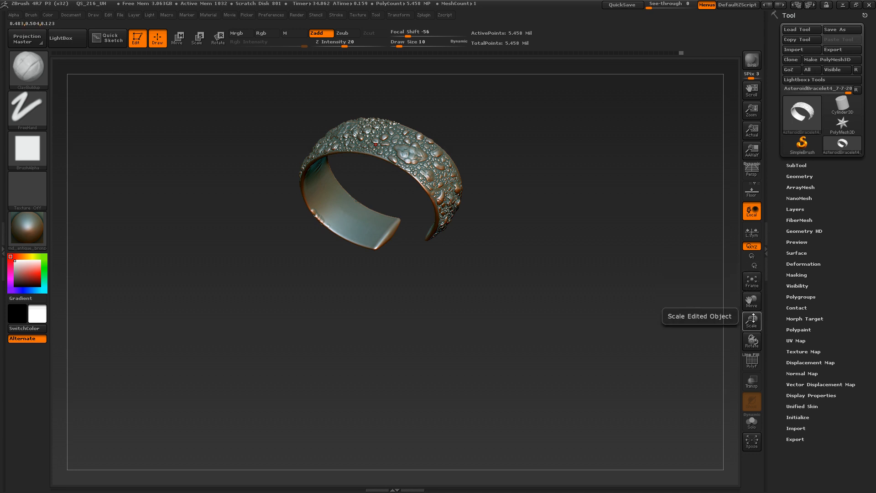
left_click_drag(751, 320, 753, 342)
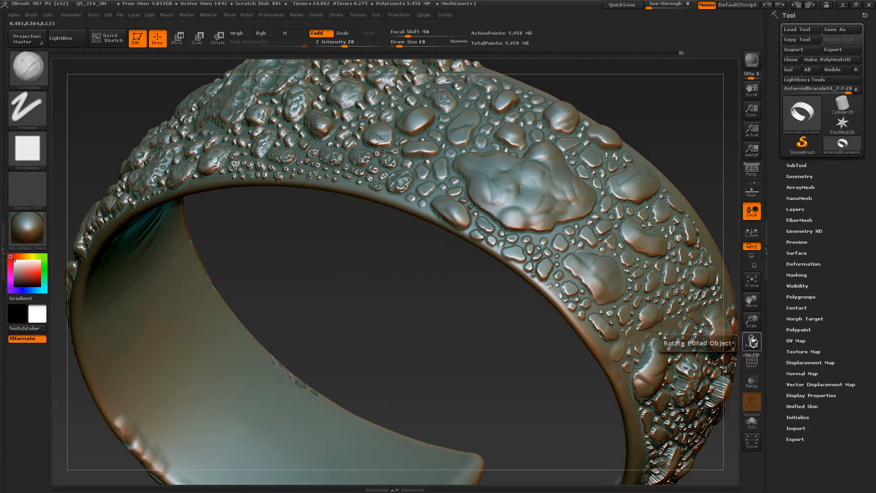
mouse_move(752, 320)
left_mouse_down()
mouse_move(752, 355)
mouse_move(752, 316)
left_mouse_up()
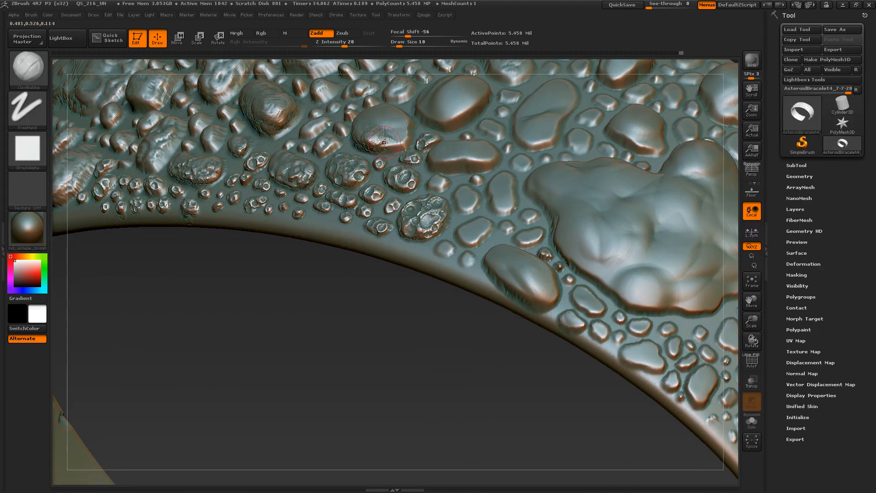
mouse_move(385, 142)
left_mouse_down()
mouse_move(406, 138)
mouse_move(403, 124)
mouse_move(394, 127)
mouse_move(404, 134)
mouse_move(394, 139)
mouse_move(408, 125)
mouse_move(377, 128)
mouse_move(397, 126)
mouse_move(378, 135)
mouse_move(387, 137)
left_mouse_up()
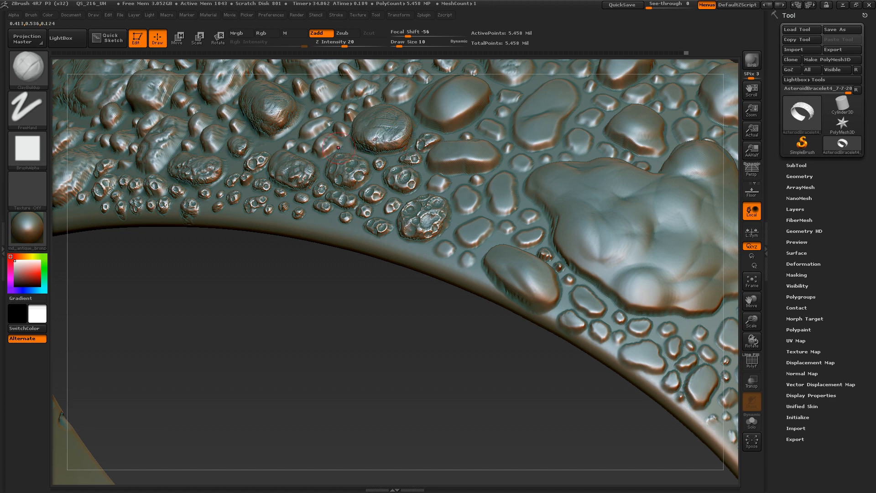
- Sculpt rough texture over the flat oblong stone and the large oval stone above it
mouse_move(447, 166)
left_mouse_down()
mouse_move(486, 163)
mouse_move(491, 149)
left_mouse_up()
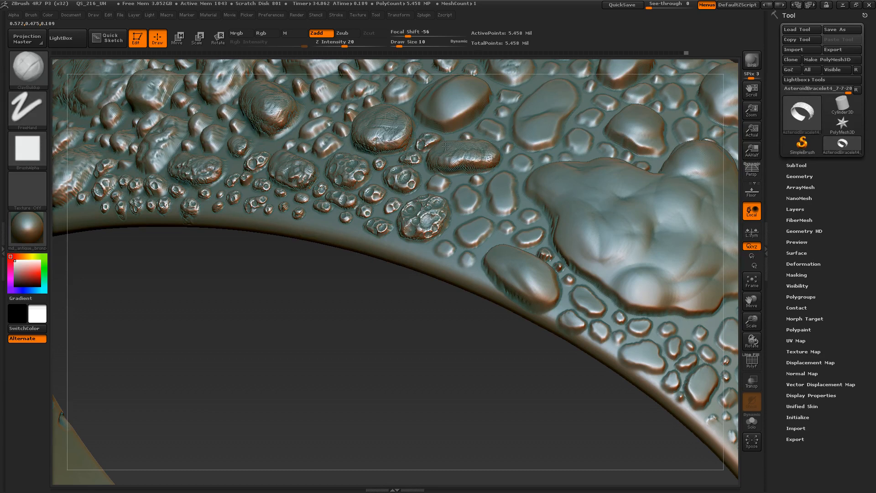
left_click_drag(431, 161, 485, 162)
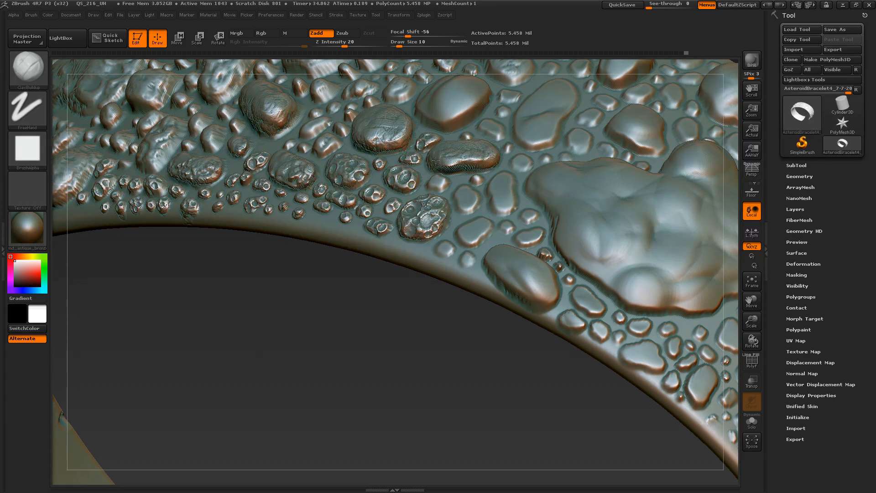
mouse_move(454, 98)
left_mouse_down()
mouse_move(443, 114)
mouse_move(451, 118)
mouse_move(424, 115)
mouse_move(478, 109)
mouse_move(463, 120)
mouse_move(428, 118)
mouse_move(435, 107)
mouse_move(450, 114)
mouse_move(473, 92)
left_mouse_up()
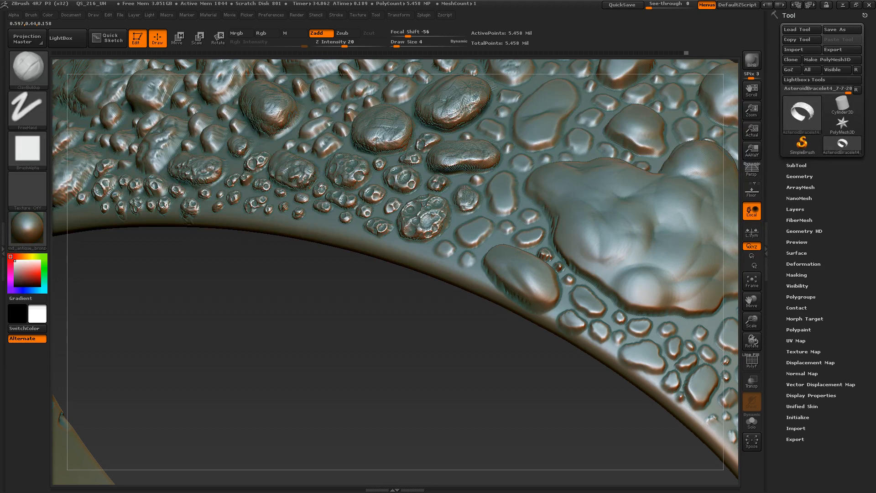
- Reduce the draw size to 4 and roughen the group of small stones between the large cratered stone and the smooth oval stone
mouse_move(462, 199)
left_mouse_down()
mouse_move(472, 199)
mouse_move(463, 208)
mouse_move(462, 200)
left_mouse_up()
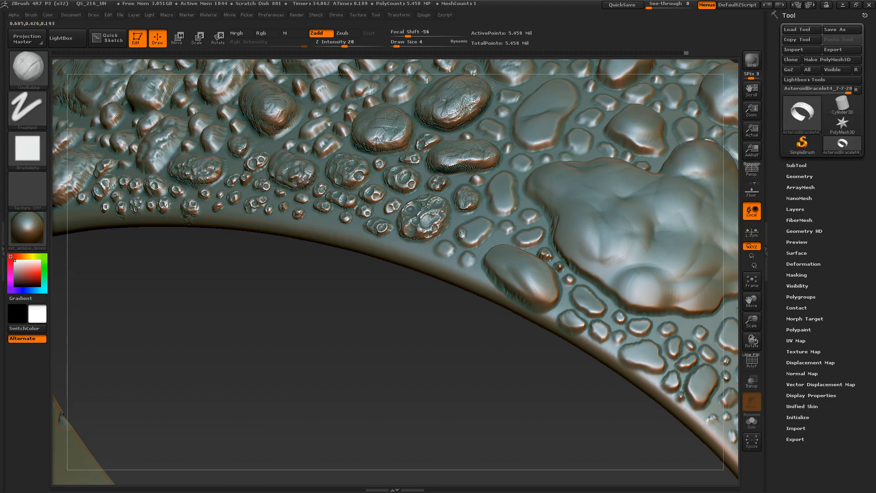
mouse_move(458, 232)
left_mouse_down()
mouse_move(477, 238)
mouse_move(470, 233)
left_mouse_up()
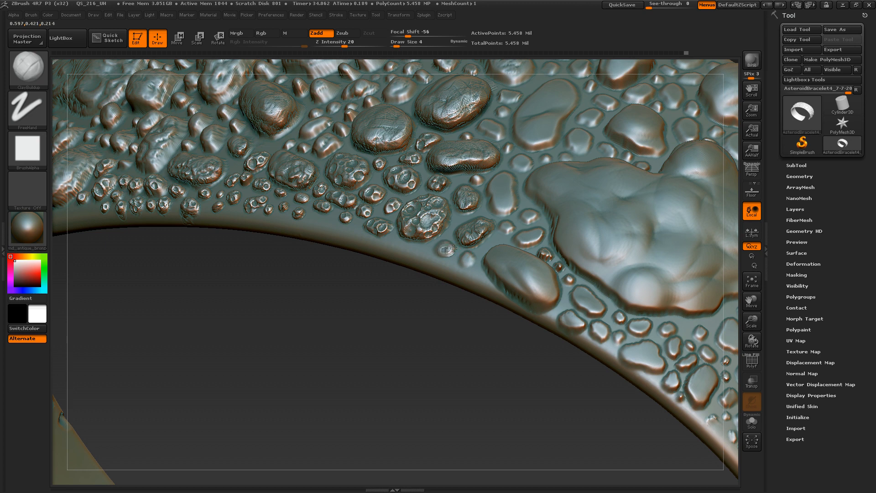
mouse_move(454, 248)
left_mouse_down()
mouse_move(444, 254)
mouse_move(469, 259)
mouse_move(480, 245)
left_mouse_up()
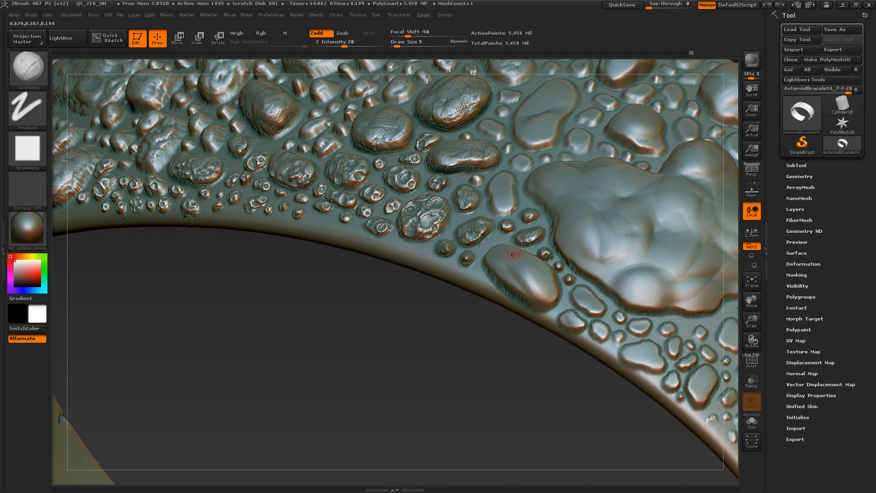
- Roughen the large oval stone at the band's edge and the upright oval stone above it at draw size 9, and nearby pebbles at 3
mouse_move(500, 270)
left_mouse_down()
mouse_move(498, 283)
mouse_move(486, 264)
mouse_move(495, 263)
mouse_move(516, 296)
mouse_move(511, 270)
mouse_move(534, 309)
mouse_move(546, 305)
mouse_move(533, 293)
mouse_move(548, 299)
mouse_move(542, 285)
mouse_move(541, 294)
mouse_move(553, 293)
left_mouse_up()
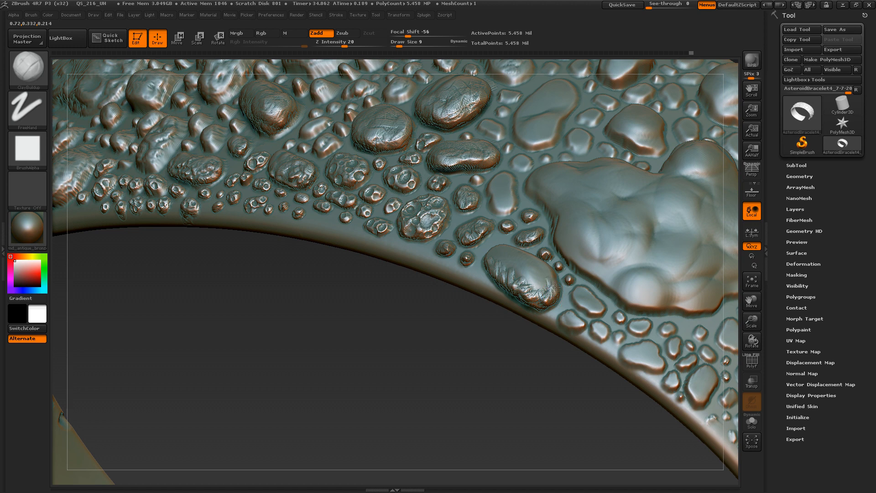
mouse_move(557, 286)
left_mouse_down()
mouse_move(558, 299)
mouse_move(520, 273)
mouse_move(545, 271)
mouse_move(527, 260)
left_mouse_up()
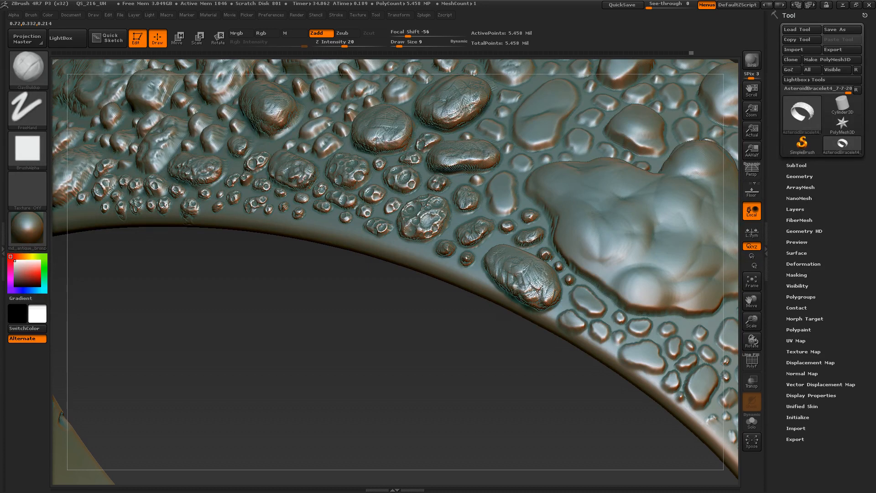
mouse_move(500, 247)
left_mouse_down()
mouse_move(530, 261)
mouse_move(506, 264)
mouse_move(515, 282)
mouse_move(538, 265)
left_mouse_up()
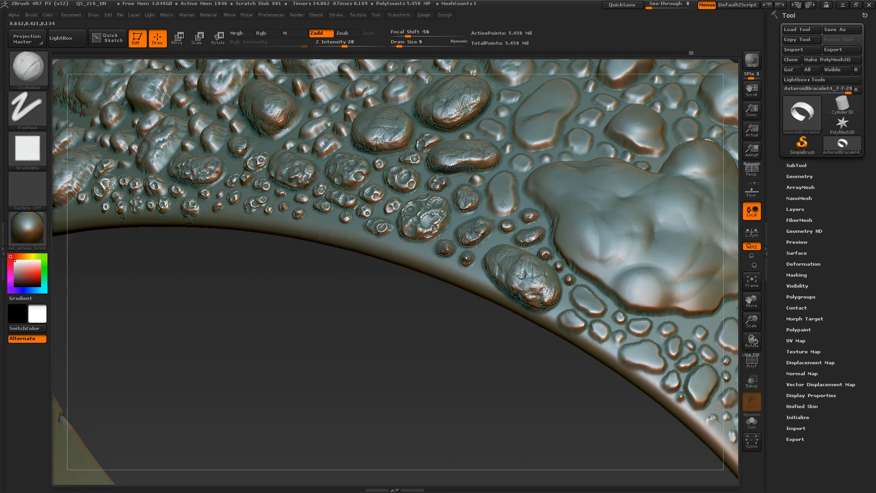
mouse_move(499, 207)
left_mouse_down()
mouse_move(509, 201)
mouse_move(493, 196)
mouse_move(506, 205)
mouse_move(496, 191)
mouse_move(509, 179)
mouse_move(505, 194)
mouse_move(514, 158)
mouse_move(528, 163)
mouse_move(519, 166)
mouse_move(522, 150)
left_mouse_up()
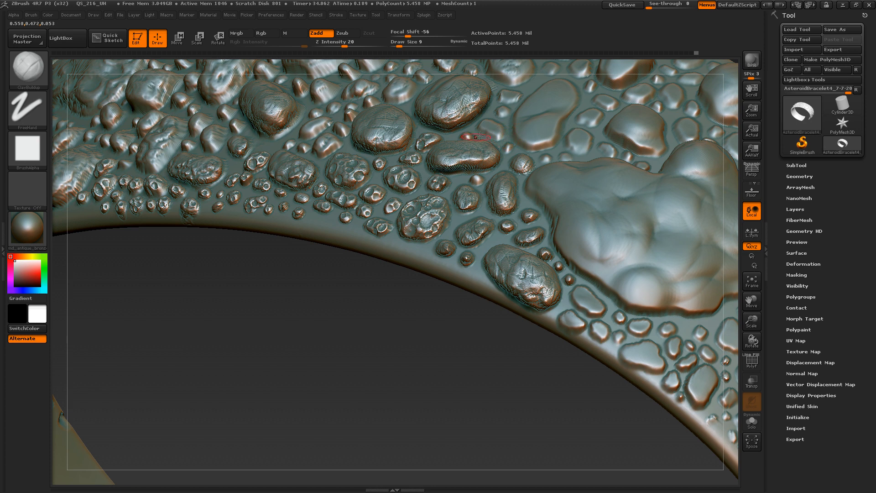
key("bracketleft")
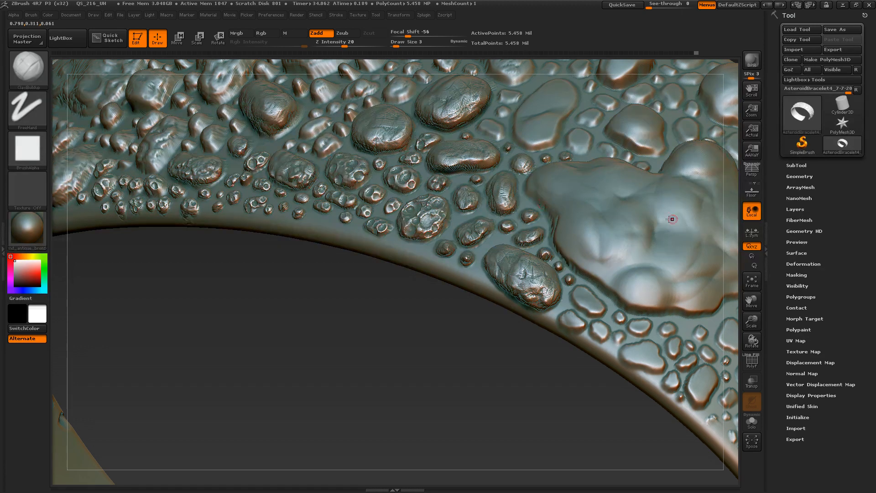
- Complete the rough texture on the half-textured oval stone and the small stones above it, raising the draw size to 7
mouse_move(757, 323)
left_mouse_down()
mouse_move(760, 305)
mouse_move(792, 348)
left_mouse_up()
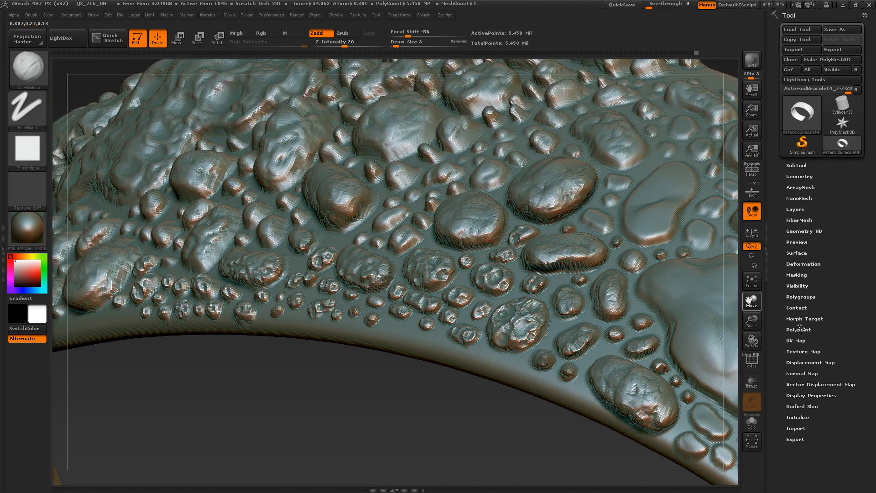
mouse_move(366, 381)
left_mouse_down()
mouse_move(383, 411)
mouse_move(362, 380)
left_mouse_up()
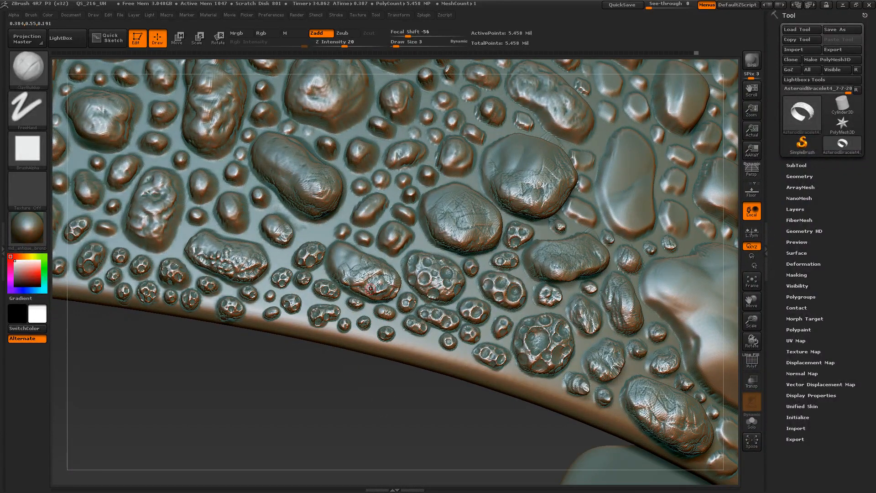
key("]")
key("]")
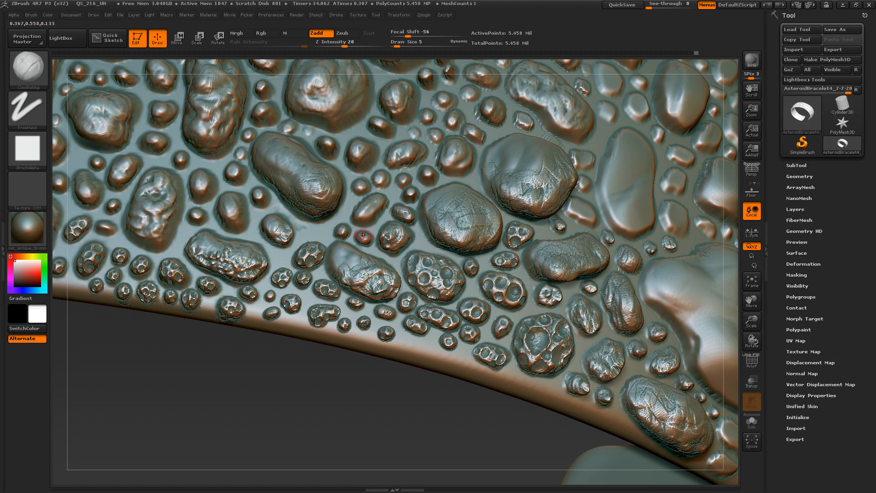
mouse_move(331, 271)
left_mouse_down()
mouse_move(329, 261)
mouse_move(335, 271)
mouse_move(342, 262)
mouse_move(332, 253)
mouse_move(371, 258)
mouse_move(358, 266)
mouse_move(383, 286)
left_mouse_up()
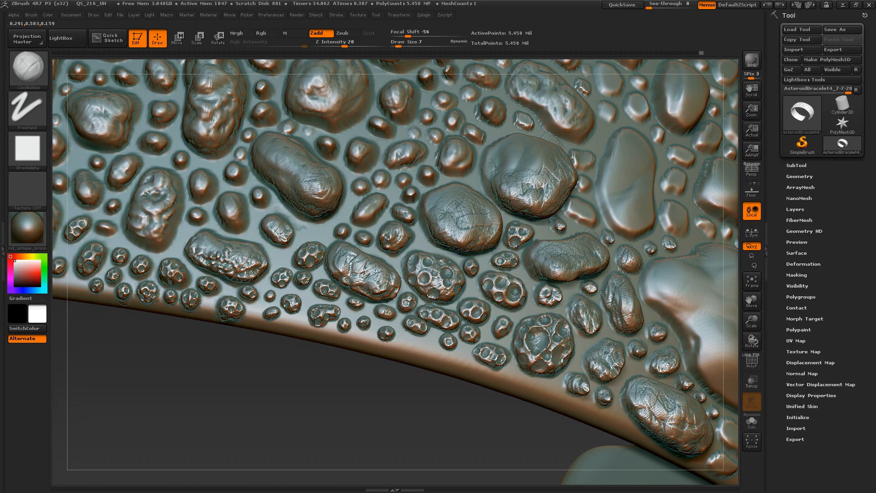
mouse_move(275, 219)
left_mouse_down()
mouse_move(276, 230)
mouse_move(289, 233)
left_mouse_up()
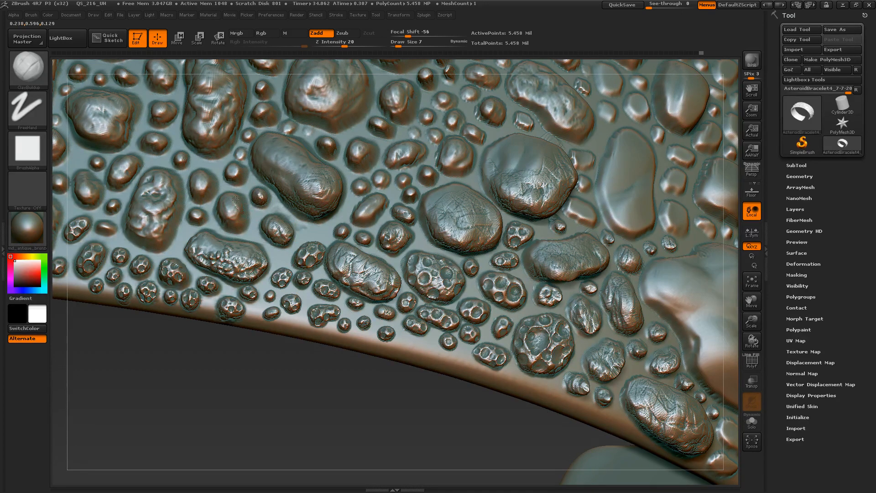
- Roughen the small oval stone above the flat oblong stone and the elongated upright stone beside it with ClayBuildup at draw size 7
mouse_move(243, 212)
left_mouse_down()
mouse_move(237, 226)
mouse_move(219, 206)
mouse_move(231, 219)
mouse_move(232, 210)
left_mouse_up()
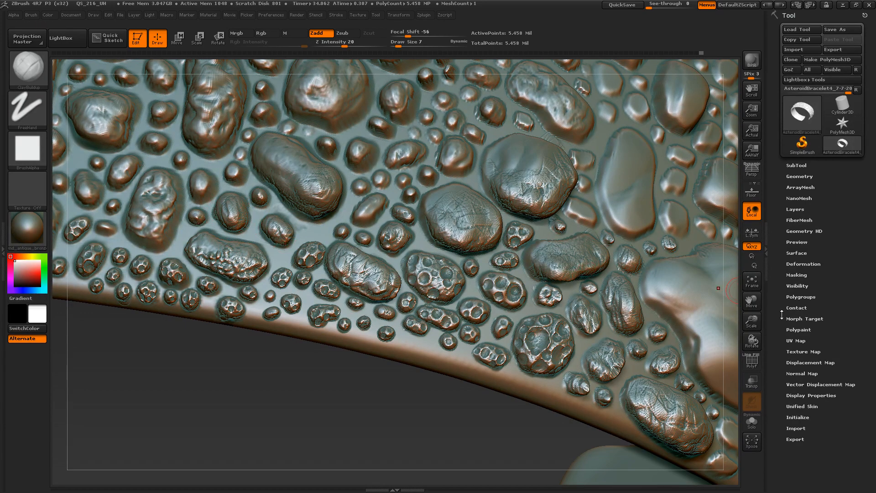
left_click_drag(752, 301, 819, 340)
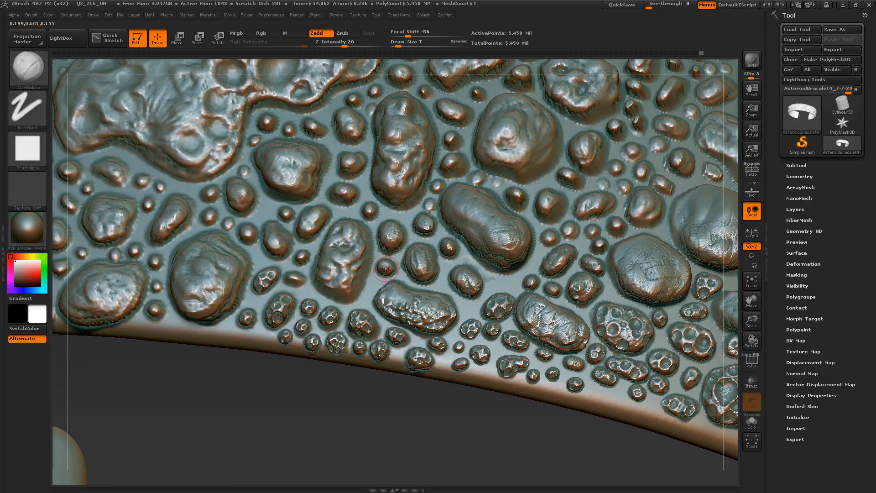
mouse_move(332, 283)
left_mouse_down()
mouse_move(330, 292)
mouse_move(319, 284)
mouse_move(352, 295)
mouse_move(358, 280)
mouse_move(344, 290)
mouse_move(368, 259)
mouse_move(367, 244)
mouse_move(340, 225)
mouse_move(355, 241)
mouse_move(351, 267)
mouse_move(317, 273)
mouse_move(328, 234)
mouse_move(331, 272)
mouse_move(351, 279)
left_mouse_up()
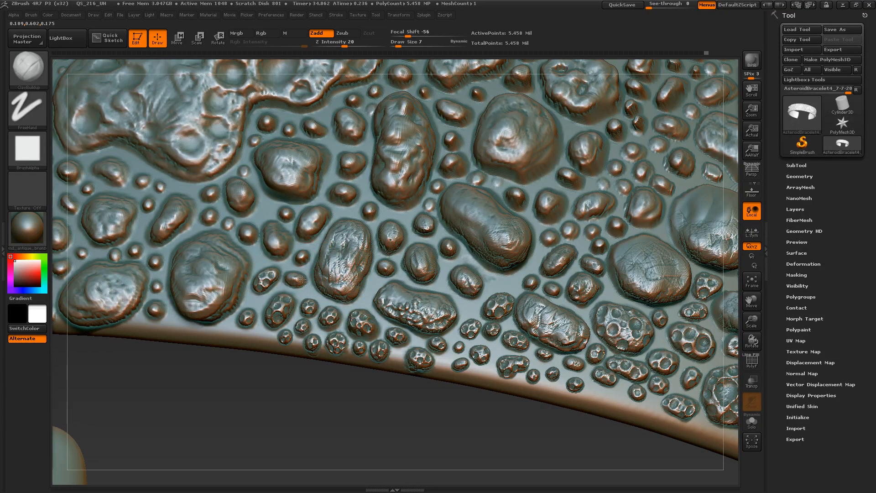
- Roughen the small stones beside the elongated upright stone at draw size 5, and the large oval stone near the band's edge at 7
key("bracketleft")
key("bracketleft")
left_click_drag(302, 250, 306, 259)
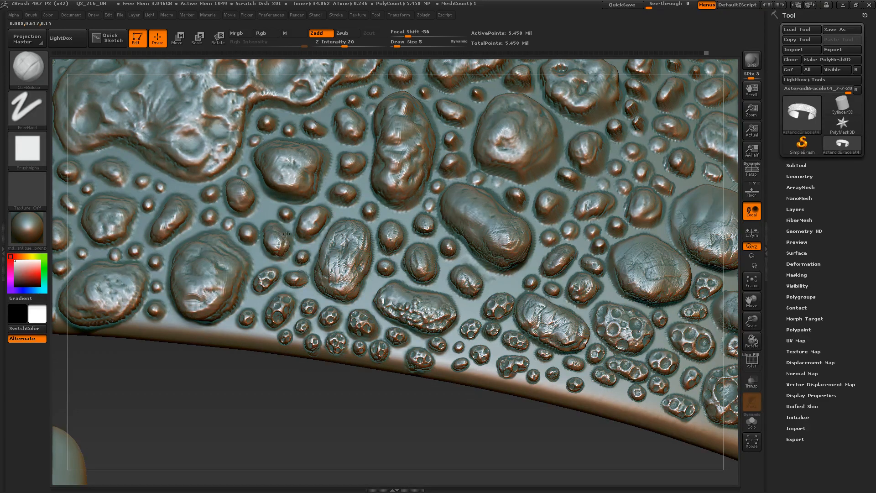
mouse_move(275, 223)
left_mouse_down()
mouse_move(287, 242)
mouse_move(268, 228)
mouse_move(283, 239)
mouse_move(276, 255)
left_mouse_up()
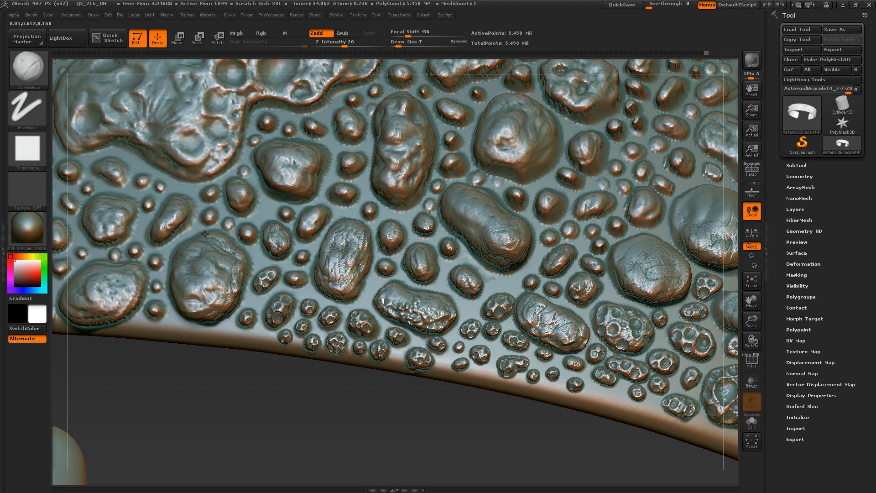
mouse_move(205, 234)
left_mouse_down()
mouse_move(221, 242)
mouse_move(210, 240)
mouse_move(228, 264)
mouse_move(209, 250)
mouse_move(177, 257)
mouse_move(194, 248)
mouse_move(203, 264)
mouse_move(215, 254)
mouse_move(191, 311)
mouse_move(212, 310)
mouse_move(227, 271)
left_mouse_up()
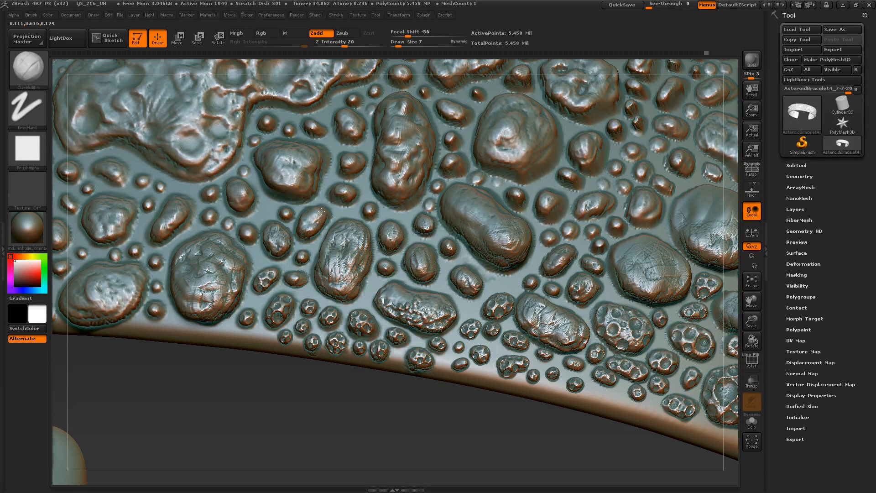
- Sculpt rough texture over the knobby upright stone, the large round stone beside it and the pebbles between them
mouse_move(326, 211)
left_mouse_down()
mouse_move(308, 223)
mouse_move(320, 213)
left_mouse_up()
mouse_move(354, 181)
left_mouse_down()
mouse_move(337, 196)
mouse_move(373, 206)
left_mouse_up()
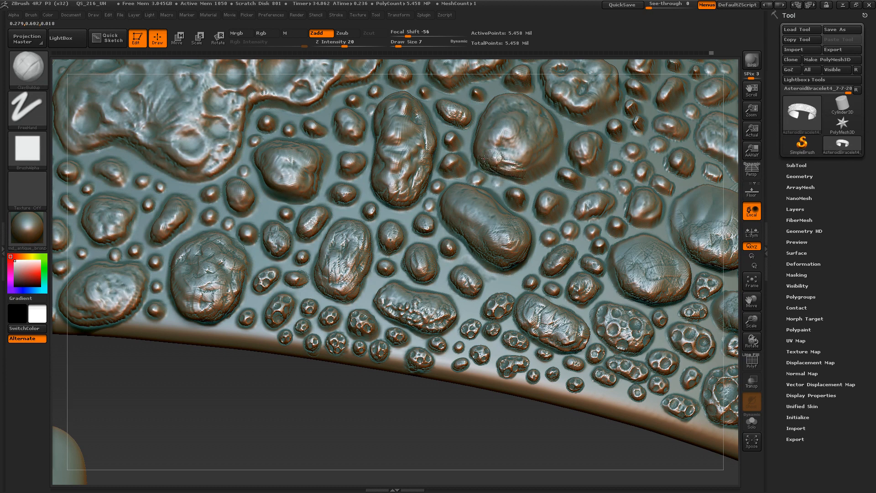
mouse_move(520, 174)
left_mouse_down()
mouse_move(543, 168)
mouse_move(520, 162)
mouse_move(547, 164)
mouse_move(554, 137)
mouse_move(518, 146)
mouse_move(554, 131)
mouse_move(549, 142)
mouse_move(487, 140)
mouse_move(505, 132)
mouse_move(495, 120)
mouse_move(519, 118)
mouse_move(506, 111)
mouse_move(529, 111)
mouse_move(535, 129)
left_mouse_up()
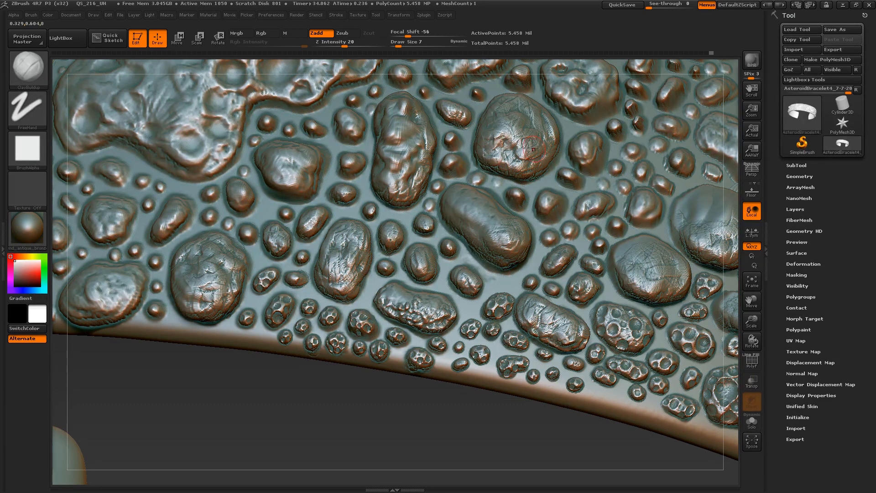
mouse_move(449, 163)
left_mouse_down()
mouse_move(453, 175)
mouse_move(461, 161)
mouse_move(457, 170)
mouse_move(450, 146)
mouse_move(459, 141)
left_mouse_up()
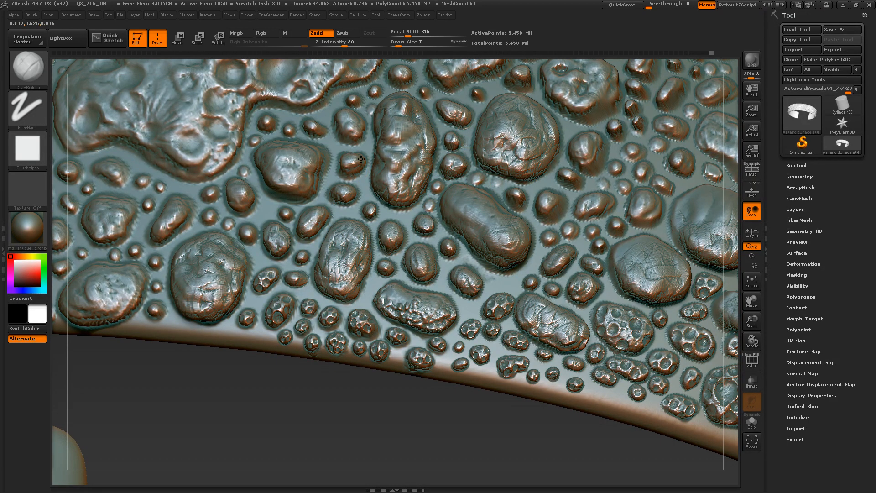
- Roughen the small stones around the smooth rounded stone, then reduce the draw size to 4 and texture the small slanted oval stone
left_click_drag(361, 159, 344, 170)
key("bracketleft")
key("bracketleft")
key("bracketleft")
key("bracketleft")
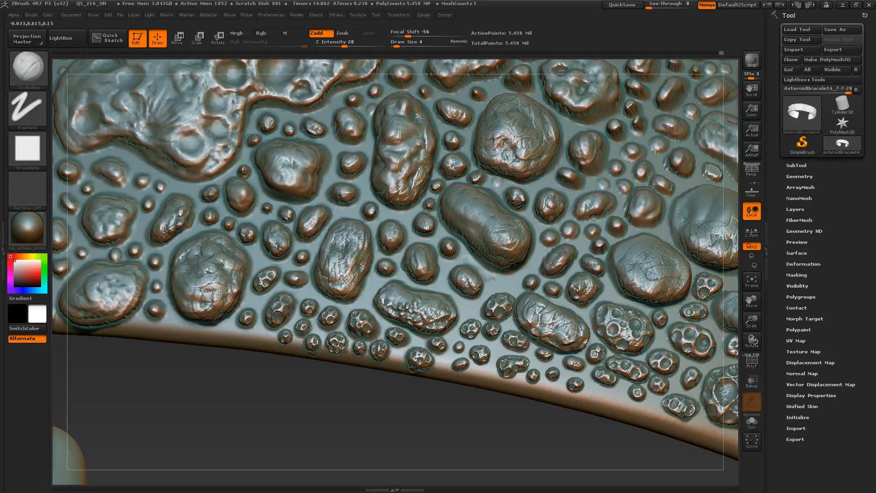
left_click_drag(170, 208, 171, 200)
key("ctrl")
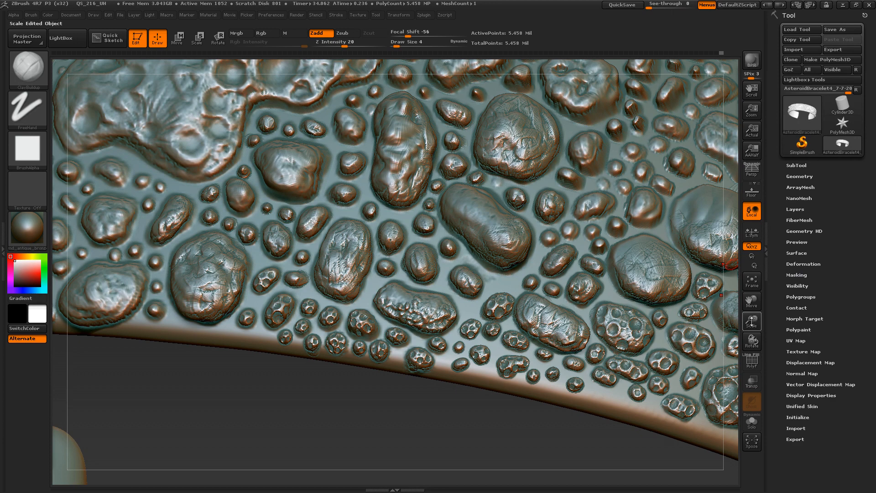
- Complete the rough texture on the sides of the large oval stone and the slanted oval stone above it at draw size 6
left_click_drag(753, 297, 875, 294)
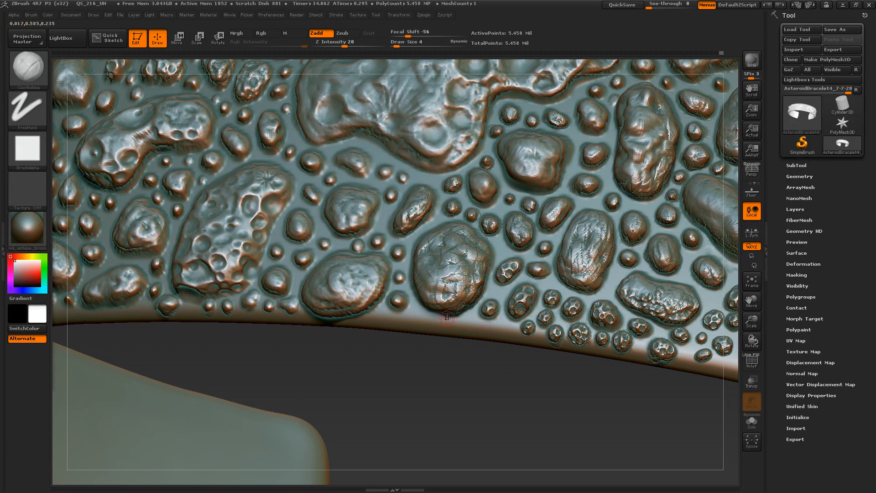
left_click_drag(417, 354, 434, 350)
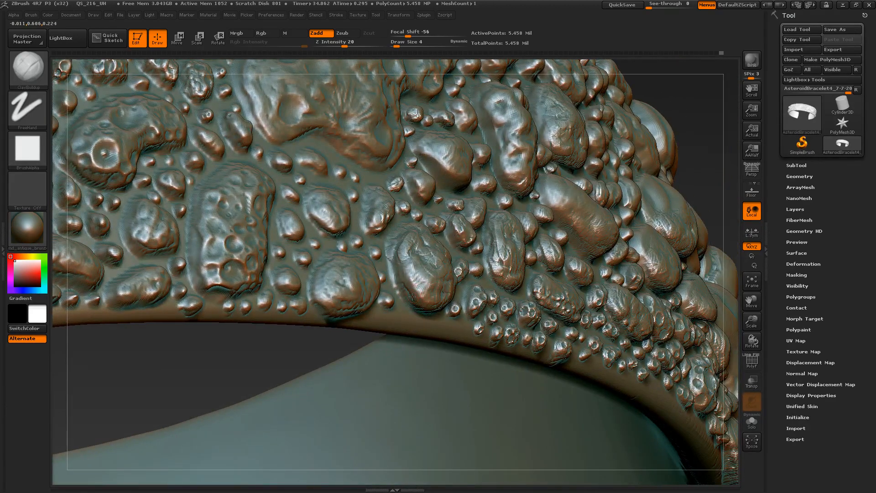
mouse_move(414, 288)
left_mouse_down()
mouse_move(413, 299)
mouse_move(405, 280)
mouse_move(428, 304)
mouse_move(398, 269)
mouse_move(421, 279)
mouse_move(422, 291)
mouse_move(414, 261)
mouse_move(427, 278)
mouse_move(401, 263)
mouse_move(395, 243)
left_mouse_up()
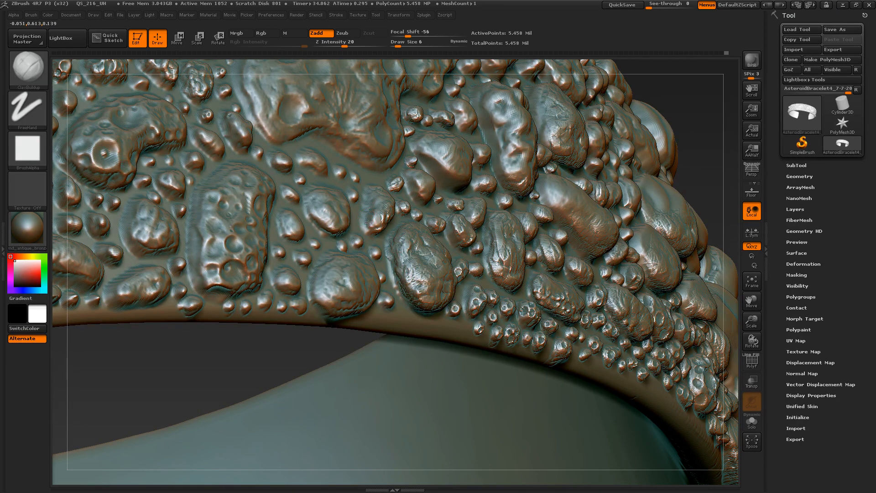
left_click_drag(372, 189, 366, 218)
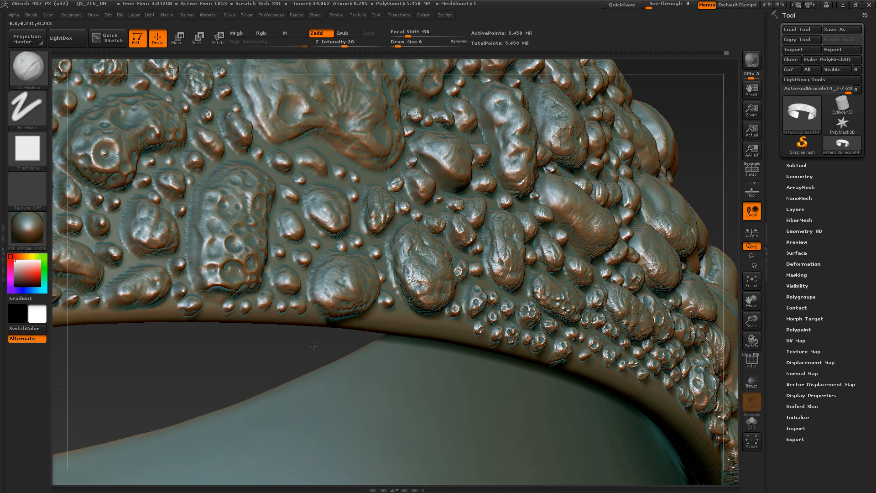
- Sculpt rough texture over the wide oval stone at the band's edge, covering its top and sides at draw size 6
left_click_drag(311, 345, 278, 378)
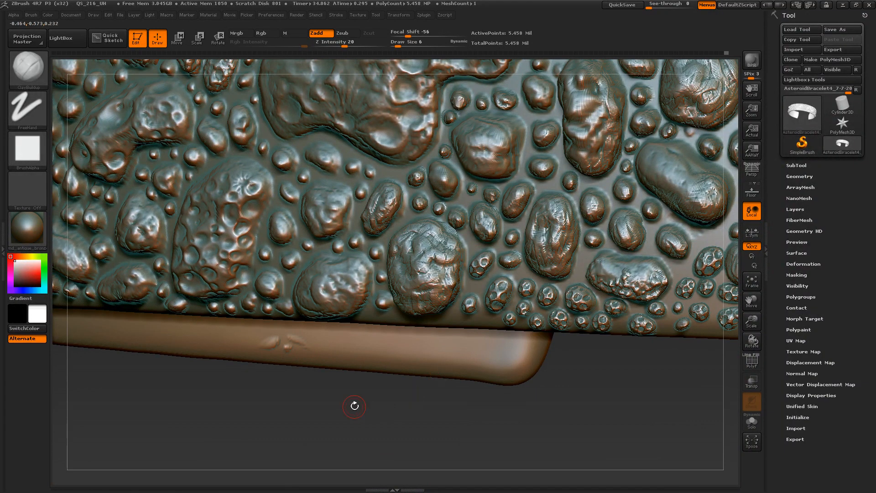
left_click_drag(355, 406, 416, 259)
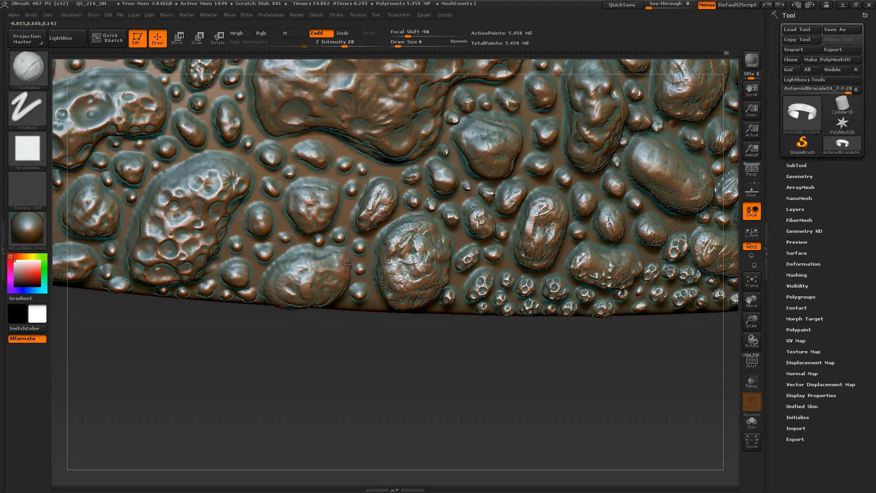
mouse_move(350, 269)
left_mouse_down()
mouse_move(328, 254)
mouse_move(316, 256)
mouse_move(336, 260)
mouse_move(281, 264)
mouse_move(294, 254)
mouse_move(337, 254)
mouse_move(285, 267)
mouse_move(272, 280)
mouse_move(290, 272)
mouse_move(276, 278)
mouse_move(272, 294)
mouse_move(283, 288)
mouse_move(271, 296)
mouse_move(316, 269)
mouse_move(339, 276)
mouse_move(303, 289)
mouse_move(292, 281)
mouse_move(309, 284)
mouse_move(308, 298)
mouse_move(297, 273)
mouse_move(325, 270)
mouse_move(318, 276)
mouse_move(318, 248)
left_mouse_up()
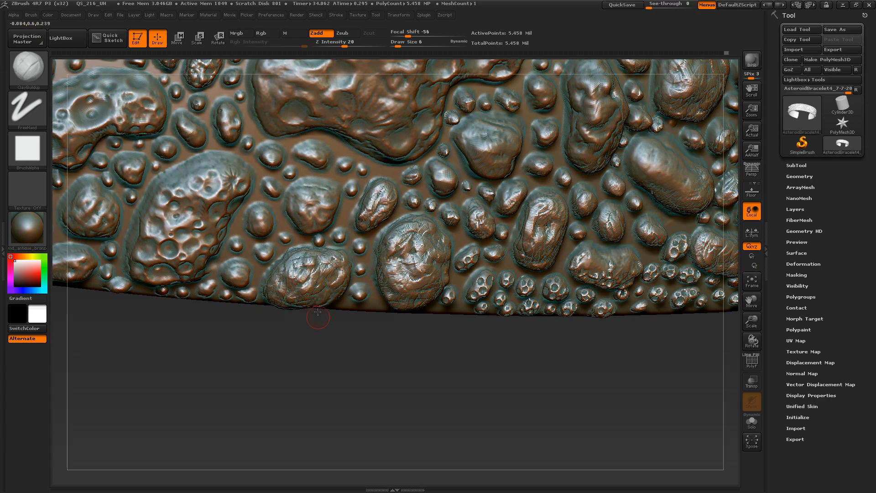
left_click_drag(327, 369, 328, 306)
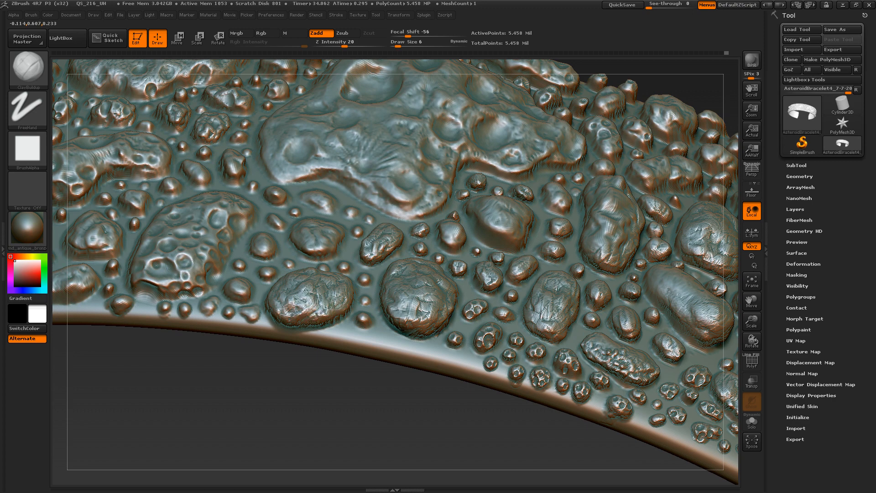
left_click_drag(294, 309, 312, 303)
mouse_move(323, 367)
left_mouse_down()
mouse_move(315, 383)
mouse_move(362, 315)
left_mouse_up()
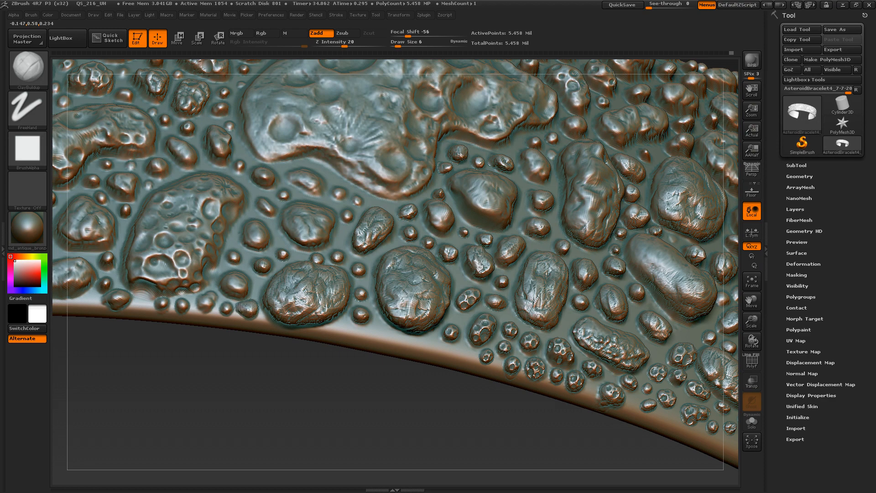
- Reduce the draw size to 2 and roughen the tiny pebbles along the band's edge next to the wide oval stone
mouse_move(231, 364)
left_mouse_down()
mouse_move(257, 369)
mouse_move(256, 304)
left_mouse_up()
key("bracketleft")
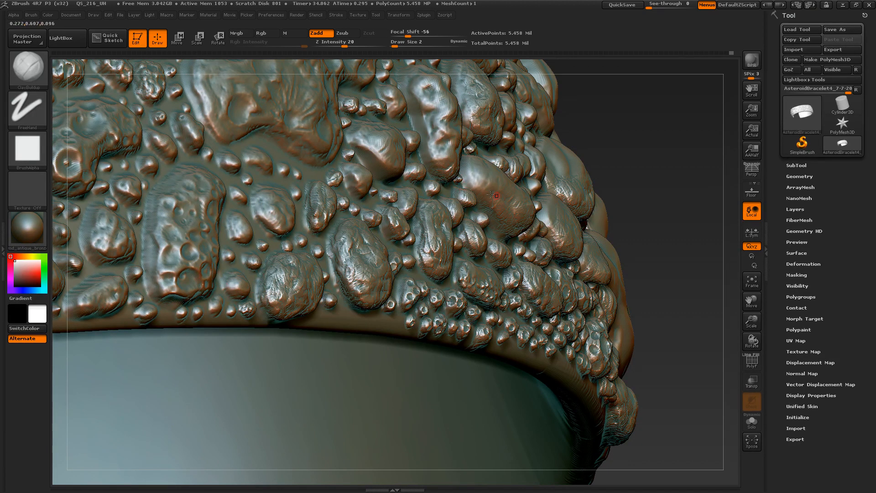
mouse_move(636, 176)
left_mouse_down()
mouse_move(650, 171)
mouse_move(612, 182)
left_mouse_up()
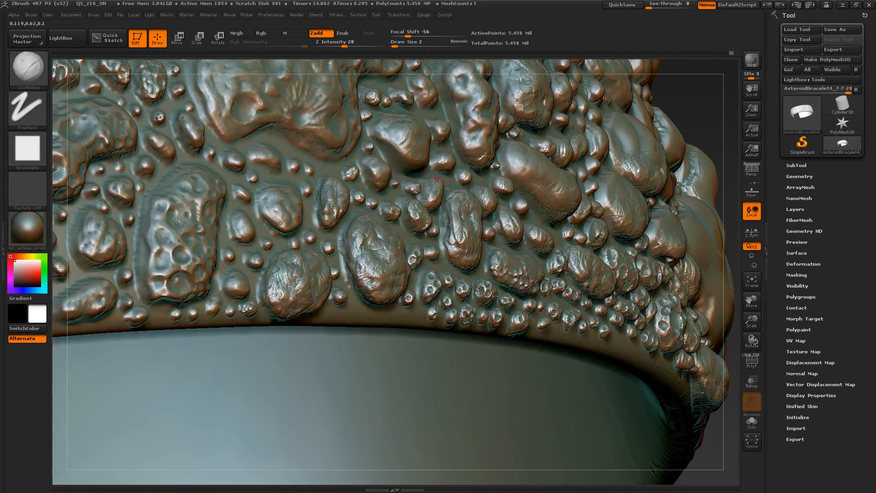
- Raise the draw size to 5 and roughen the rounded stone beside the slanted oval stone and the small oblong stone above it
key("bracketright")
key("bracketright")
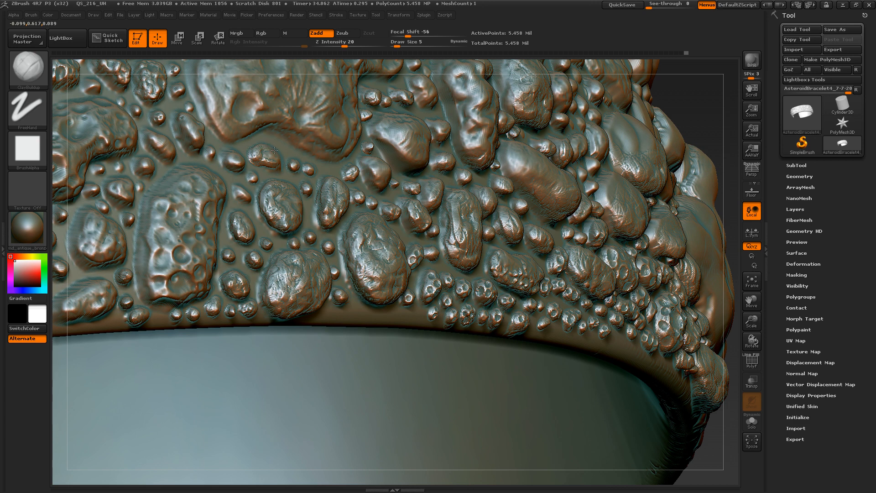
mouse_move(274, 150)
left_mouse_down()
mouse_move(264, 155)
mouse_move(275, 153)
left_mouse_up()
mouse_move(690, 99)
left_mouse_down()
mouse_move(690, 128)
mouse_move(280, 159)
left_mouse_up()
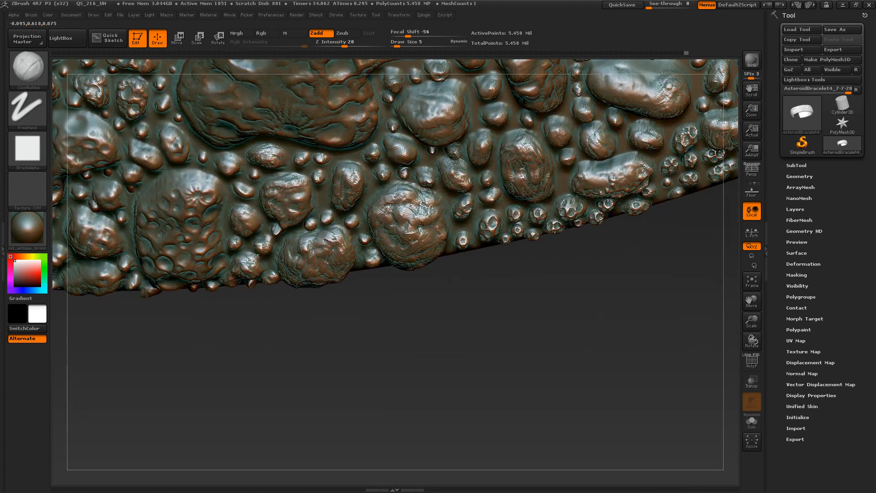
left_click_drag(282, 161, 255, 149)
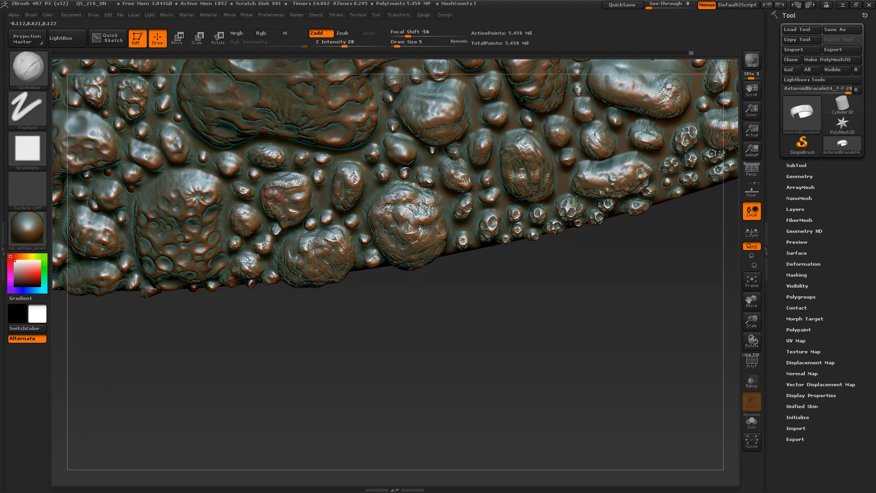
- Roughen the small stones beside and above the large cratered stone at the band's edge at draw size 5
left_click_drag(266, 317, 261, 216)
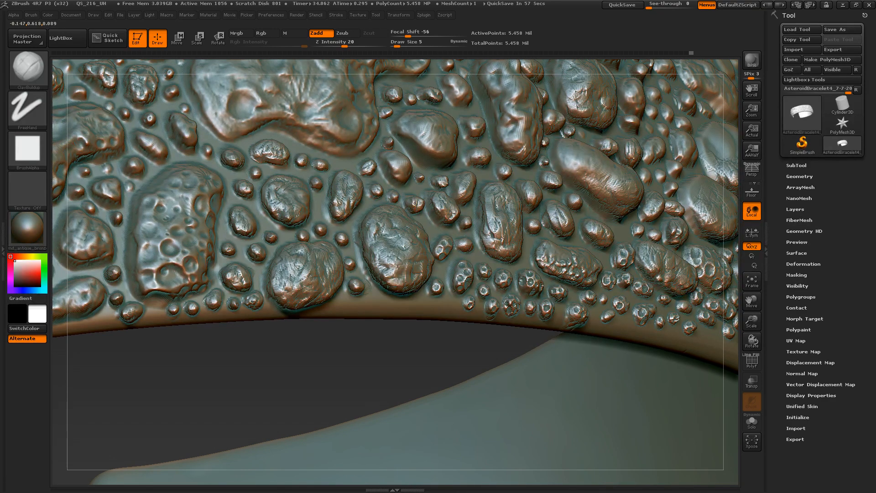
left_click_drag(235, 344, 200, 175)
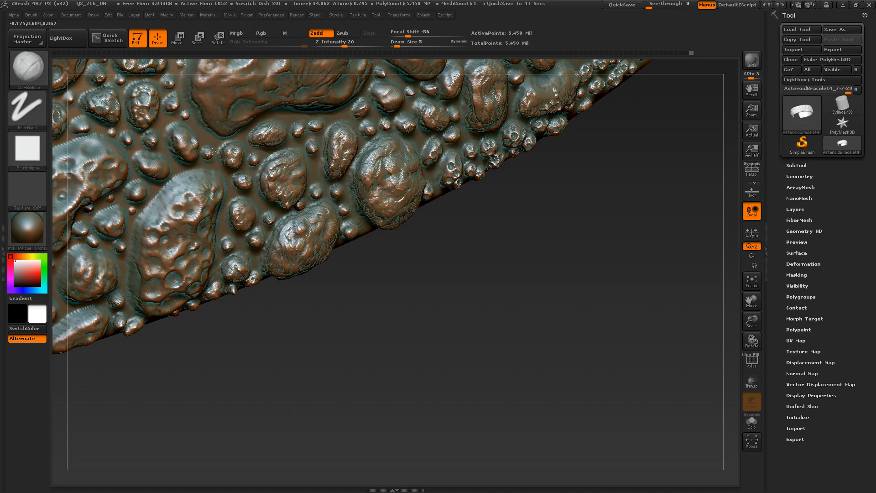
left_click_drag(288, 341, 284, 288)
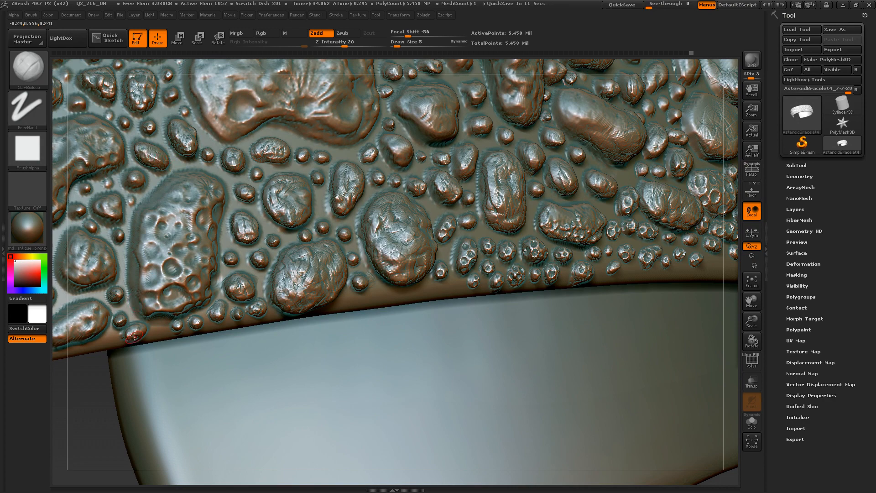
mouse_move(89, 377)
left_mouse_down()
mouse_move(101, 408)
mouse_move(139, 178)
left_mouse_up()
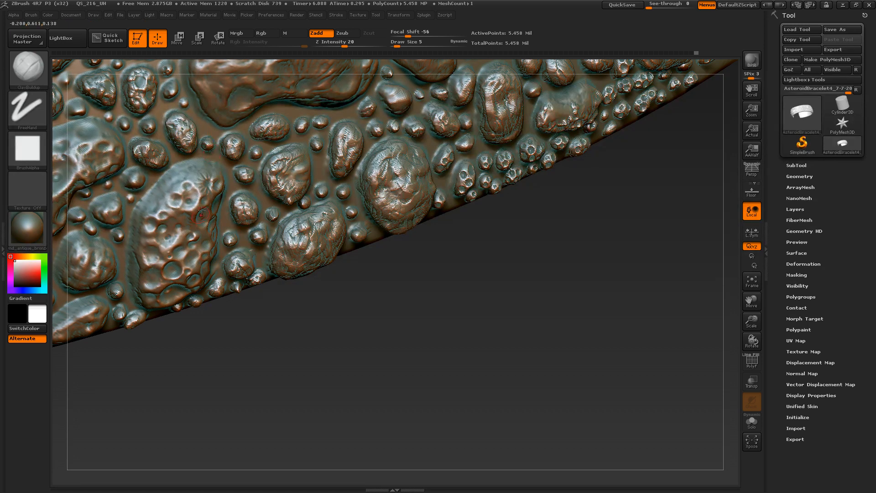
mouse_move(245, 332)
left_mouse_down()
mouse_move(264, 335)
mouse_move(207, 185)
left_mouse_up()
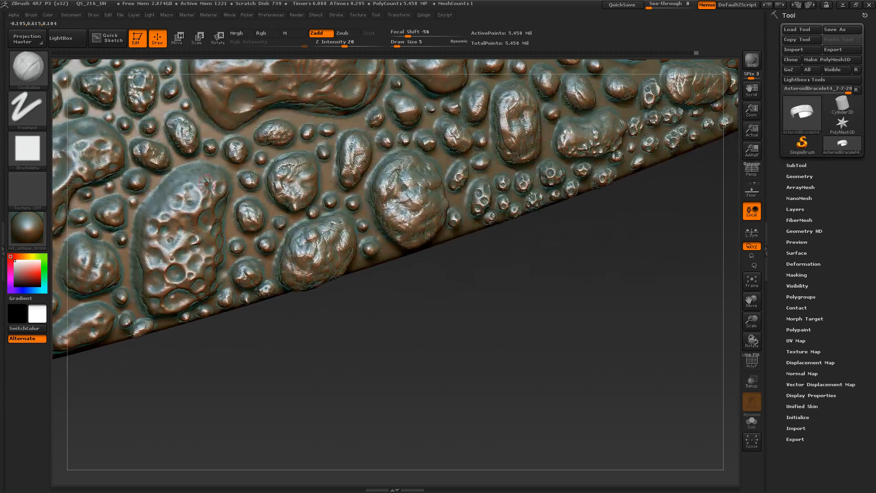